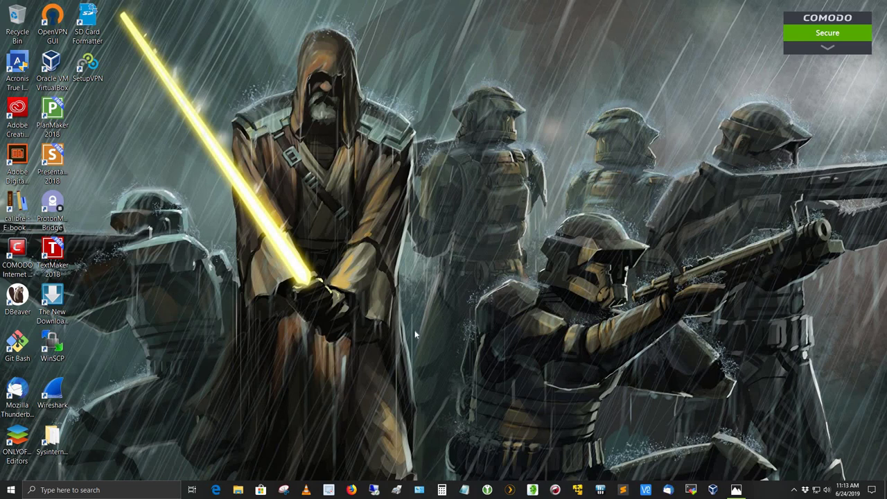
- View and close the Raspberry Pi photo, then open the RaspberryPi folder in Quick Dial
click(736, 490)
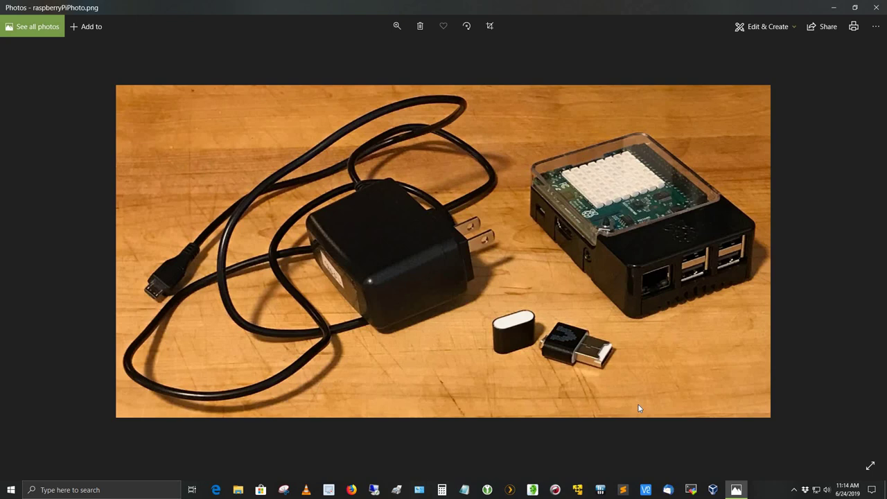
click(878, 9)
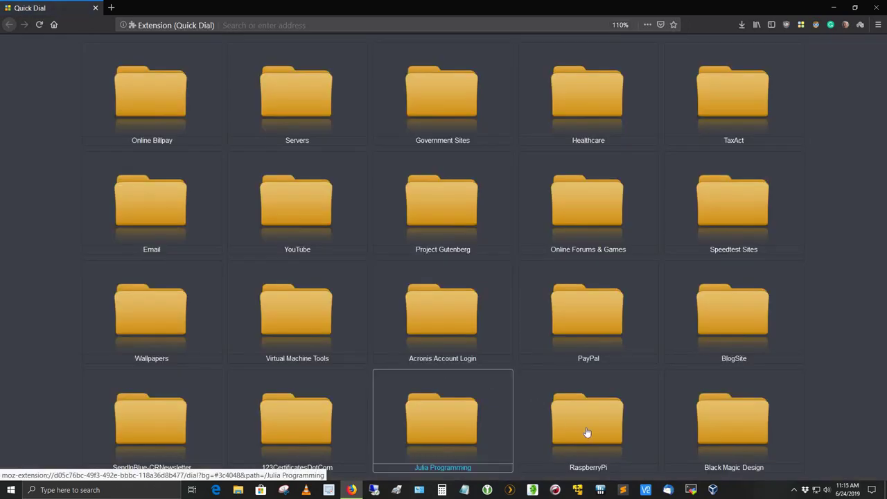
click(589, 429)
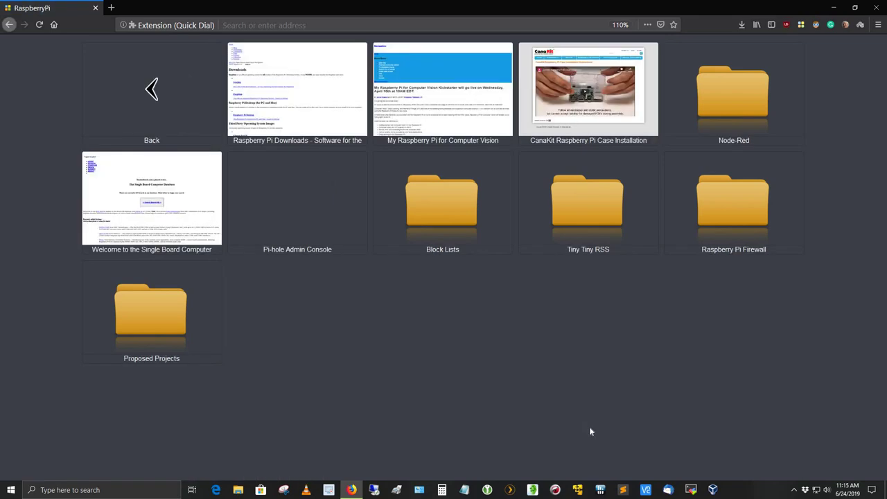
- Open the 'Raspberry Pi Geek - tt-rss' article and read down to Listing 1 and Listing 2
click(610, 224)
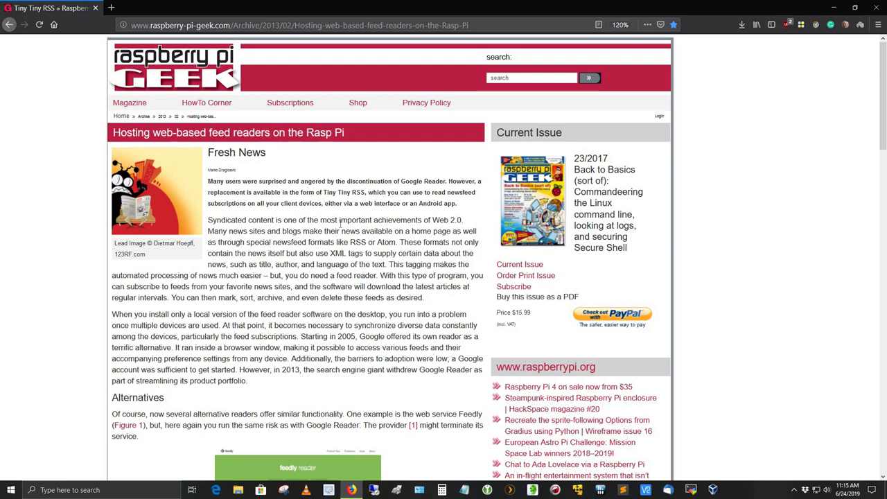
scroll(340, 223, down, 1)
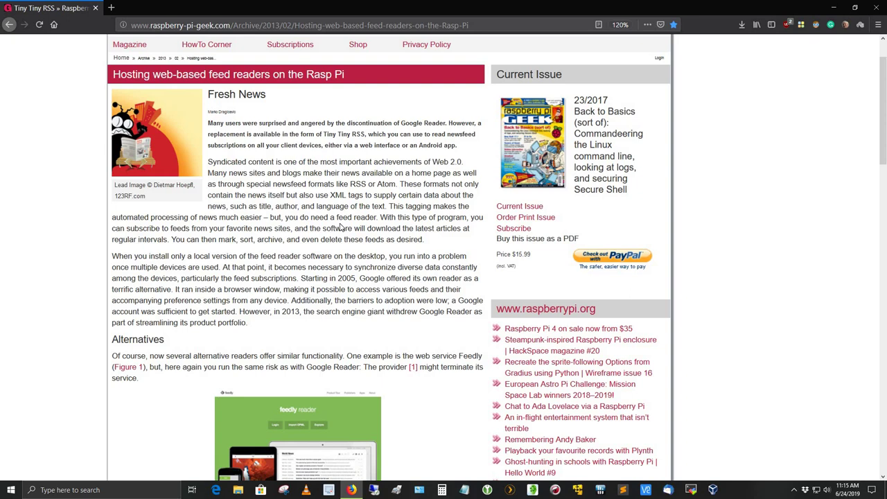
scroll(341, 228, down, 5)
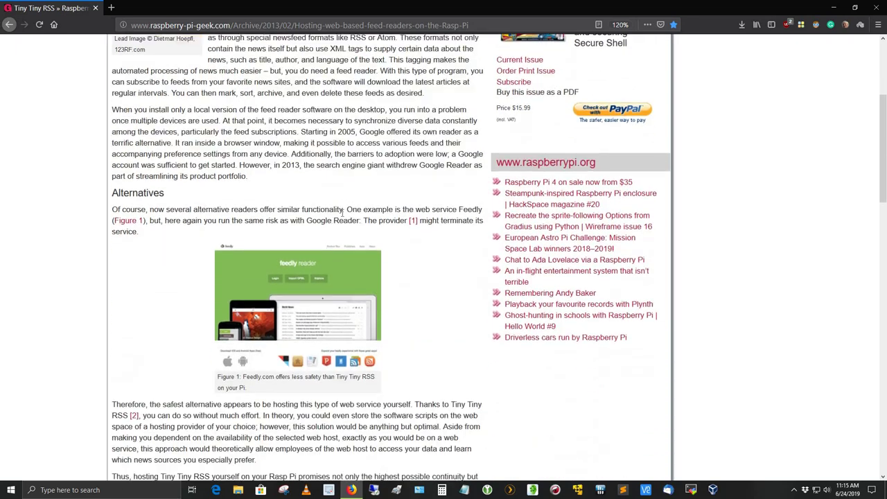
scroll(342, 196, up, 8)
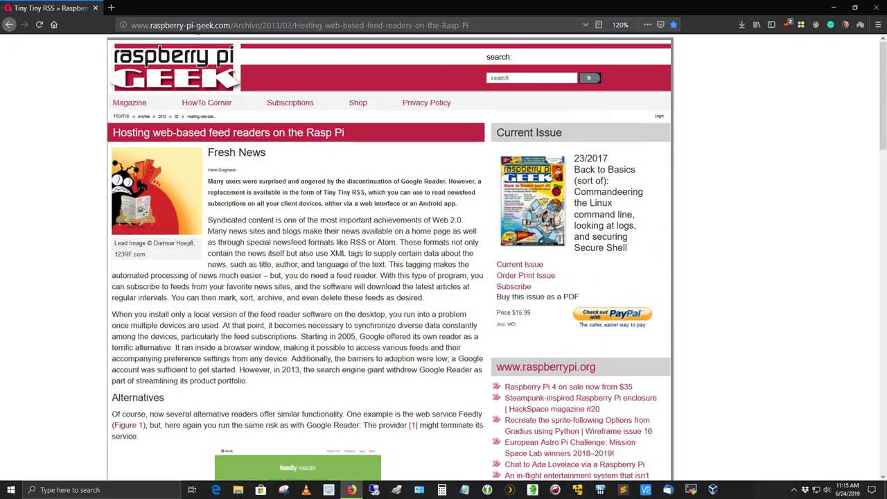
scroll(244, 214, down, 4)
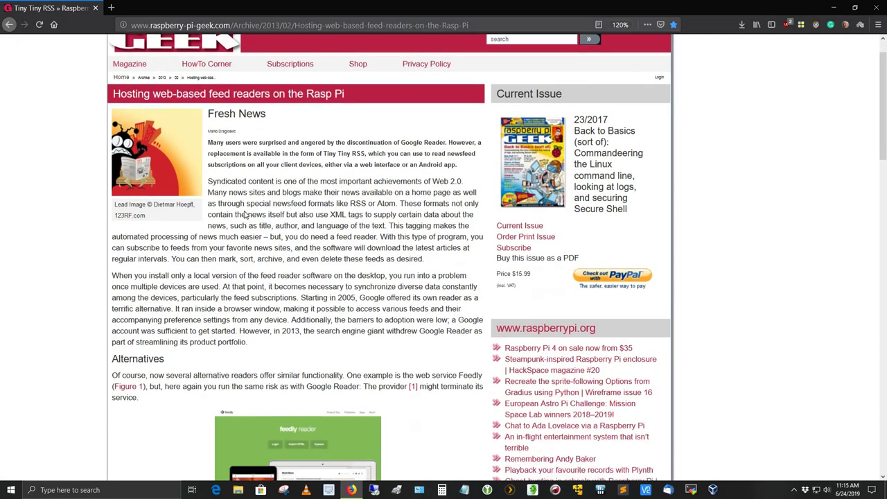
scroll(244, 214, down, 4)
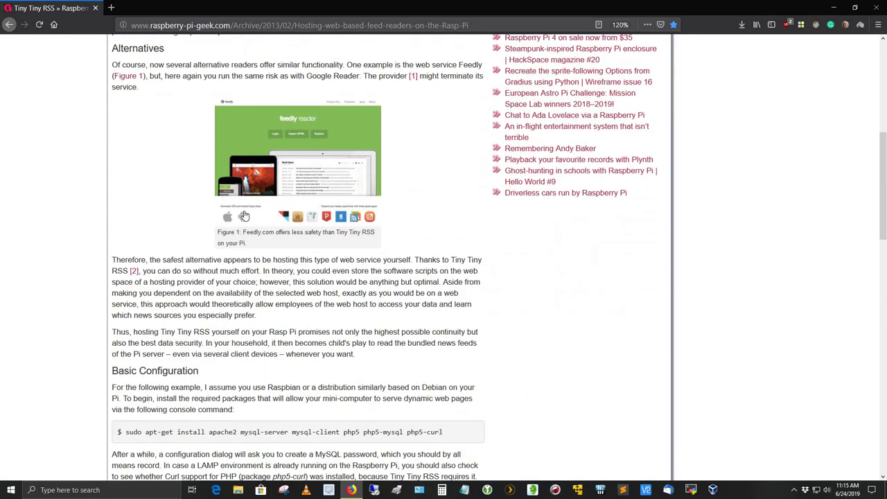
scroll(244, 215, down, 4)
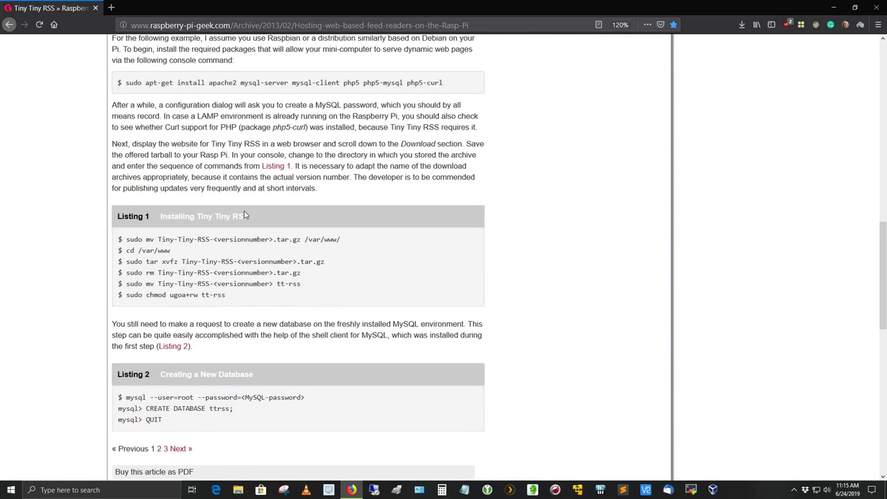
scroll(244, 215, down, 1)
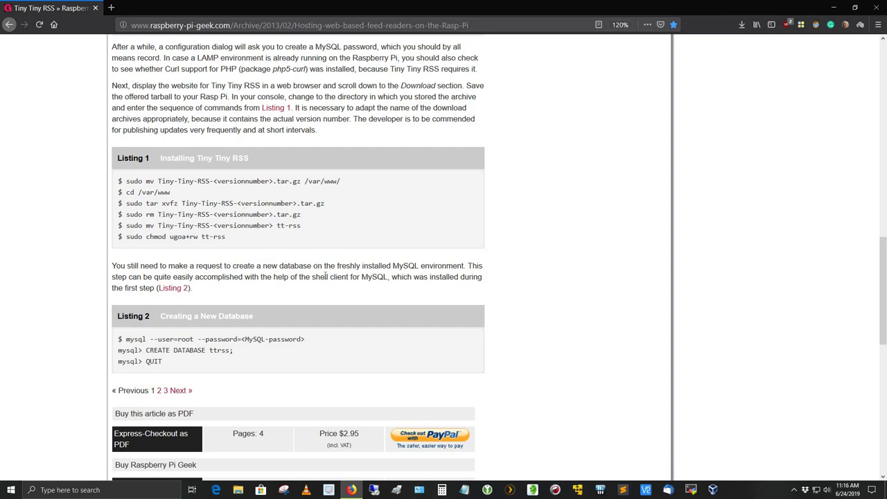
scroll(325, 276, up, 10)
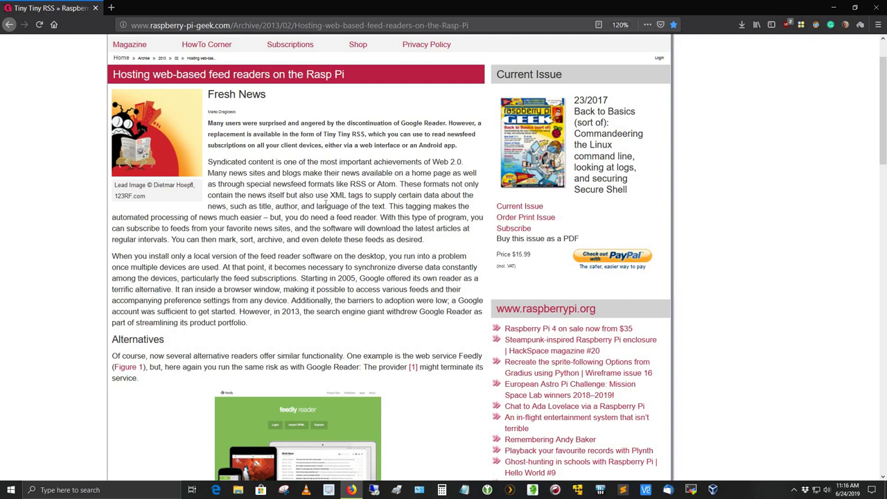
scroll(291, 184, up, 2)
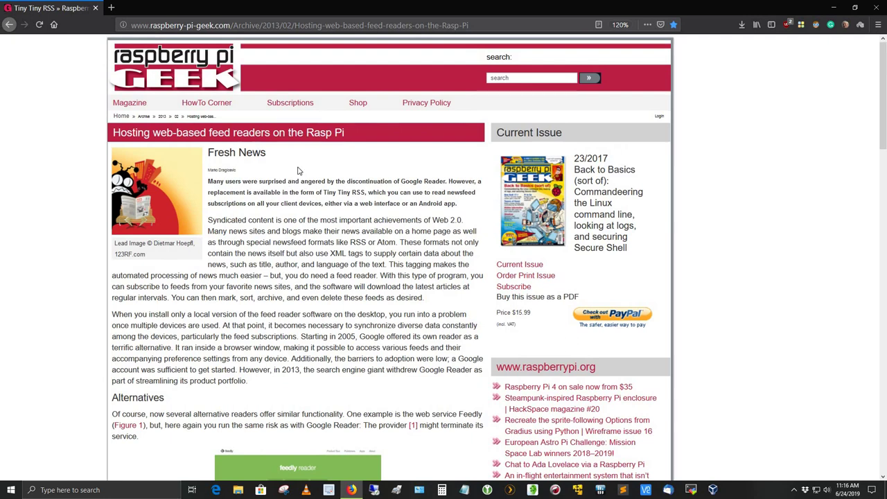
- In a new tab, open the tt-rss InstallationNotes wiki page from Quick Dial RaspberryPi > Tiny Tiny RSS
click(111, 8)
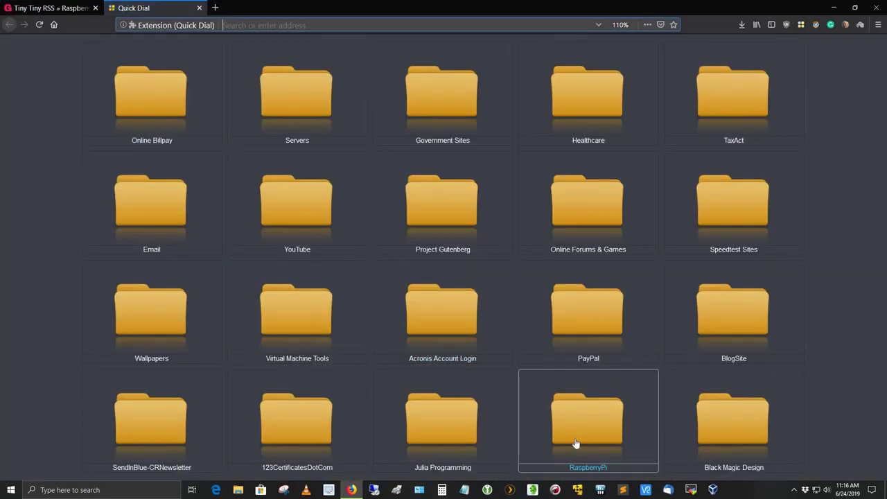
click(575, 433)
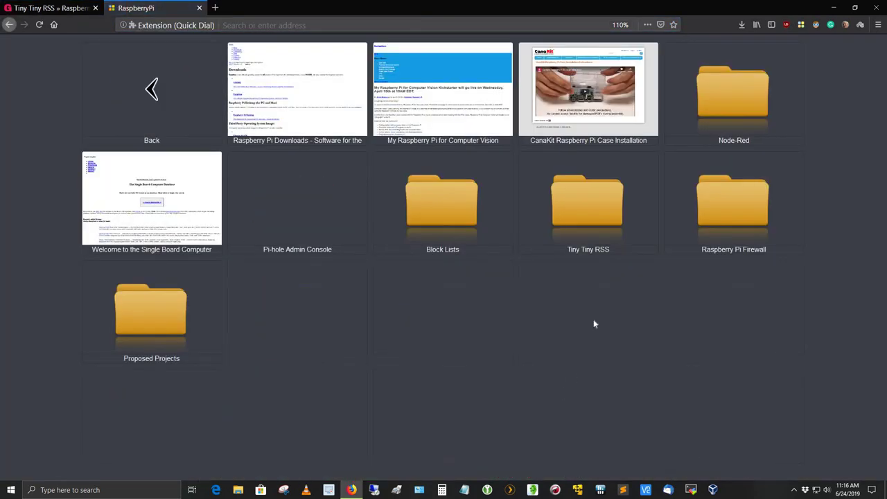
click(610, 204)
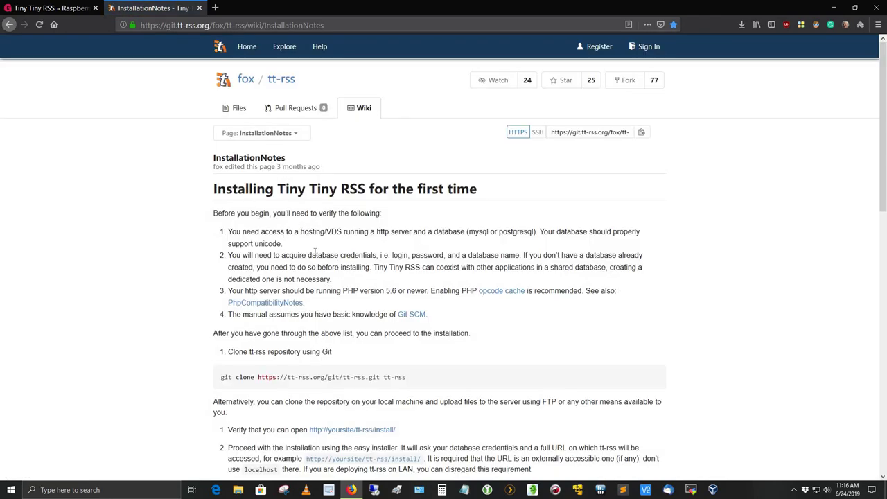
- Scroll through the InstallationNotes page and back up to the numbered install steps
scroll(330, 230, down, 1)
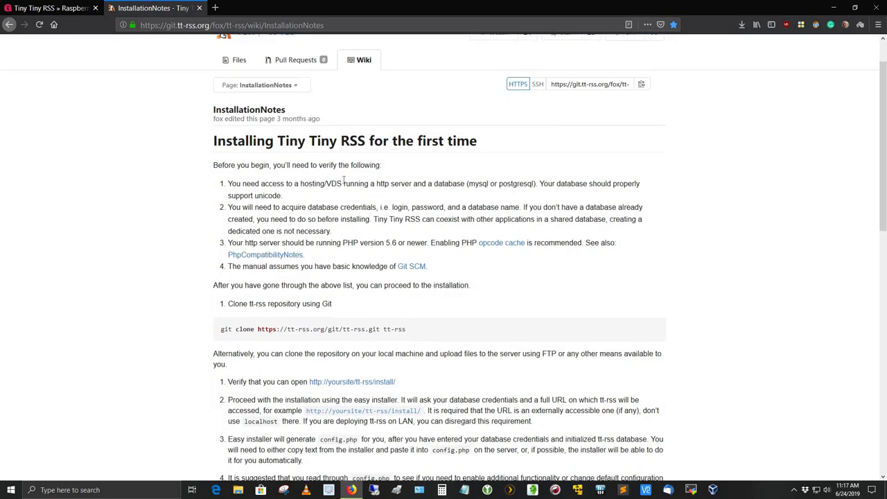
scroll(342, 184, down, 2)
scroll(341, 184, down, 3)
scroll(341, 184, down, 2)
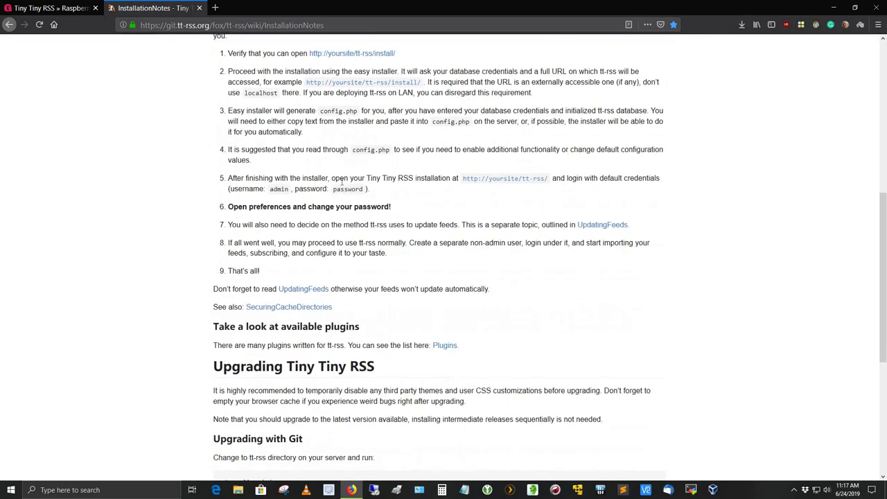
scroll(342, 184, down, 2)
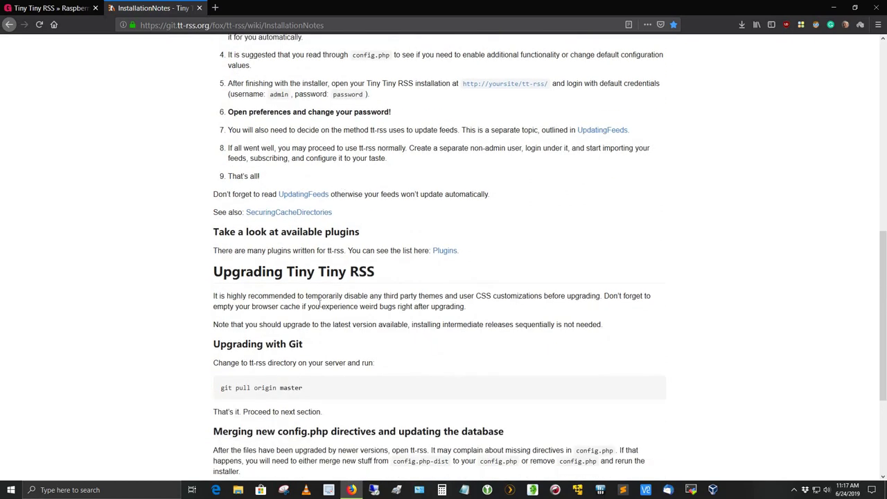
scroll(319, 305, down, 5)
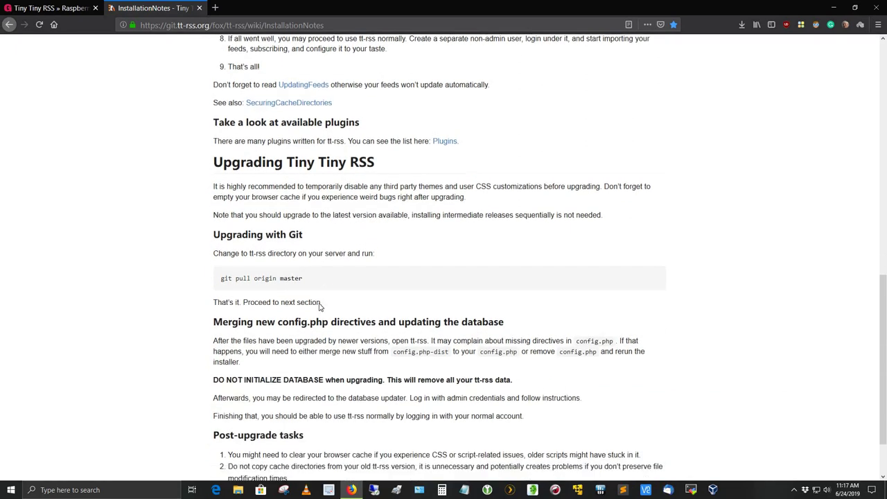
scroll(320, 307, up, 4)
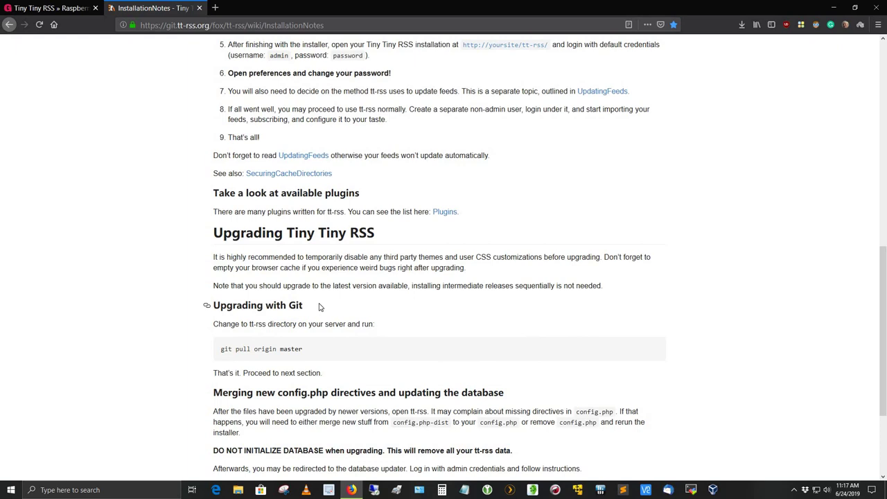
scroll(320, 307, up, 4)
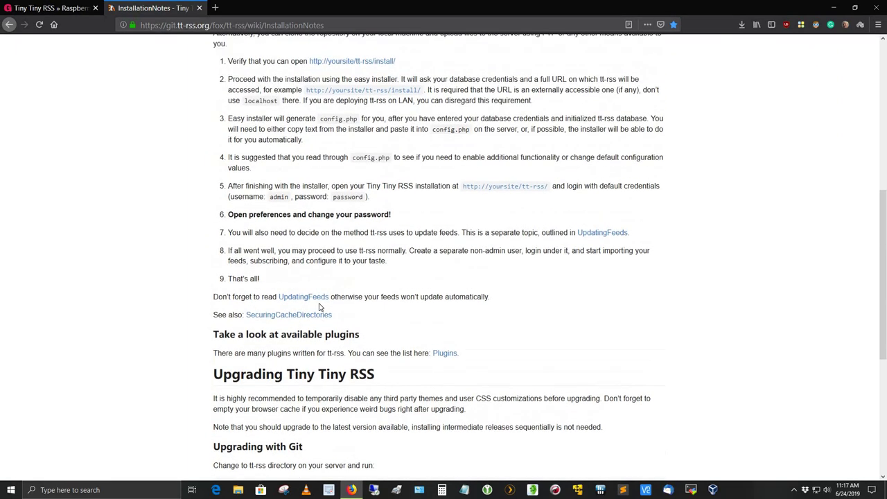
- Scroll up to the requirements list, then minimize Firefox to reveal the Windows desktop
scroll(320, 307, up, 1)
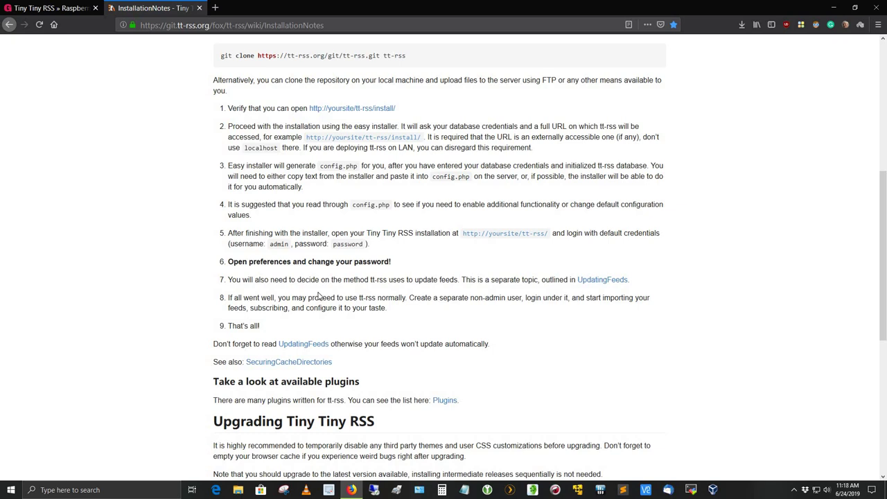
scroll(318, 296, up, 2)
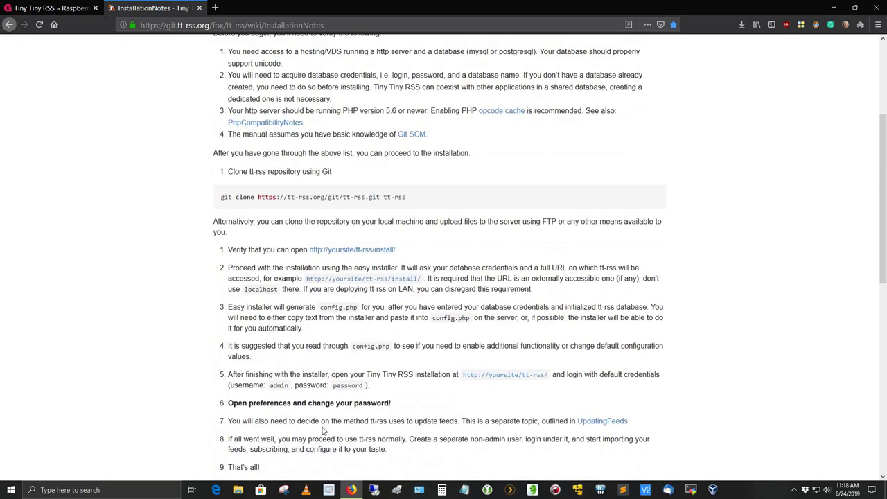
click(351, 490)
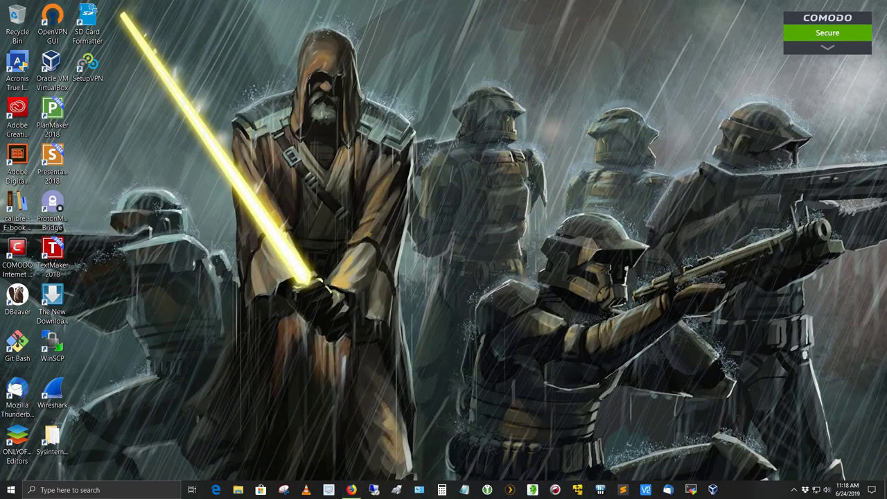
- Restore Firefox and load the Tiny Tiny RSS login page at 192.168.1.90/tt-rss in a new tab
click(351, 490)
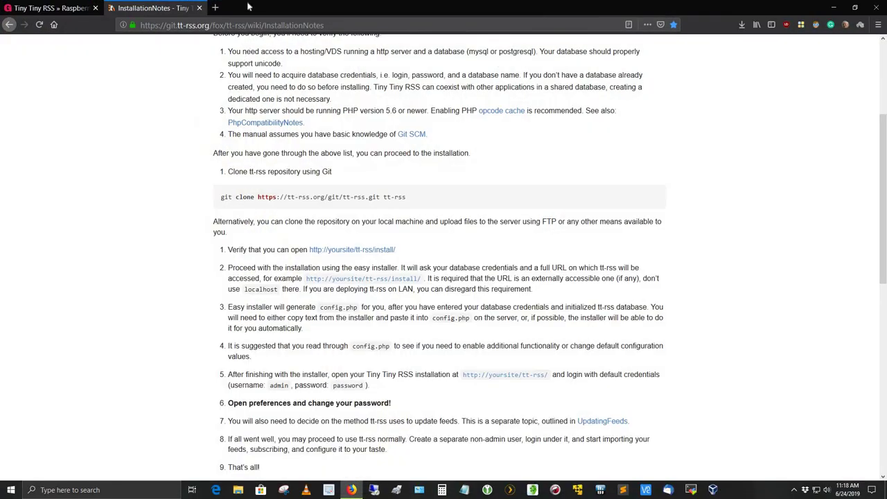
click(215, 7)
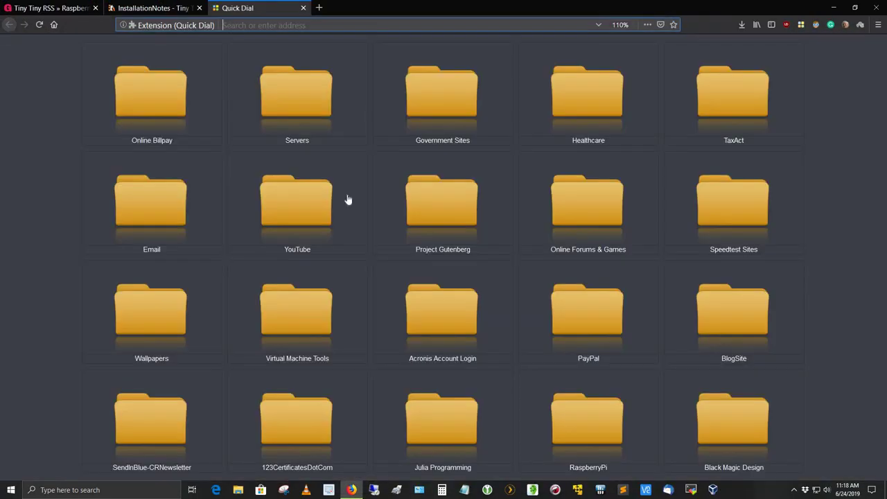
click(584, 430)
click(573, 221)
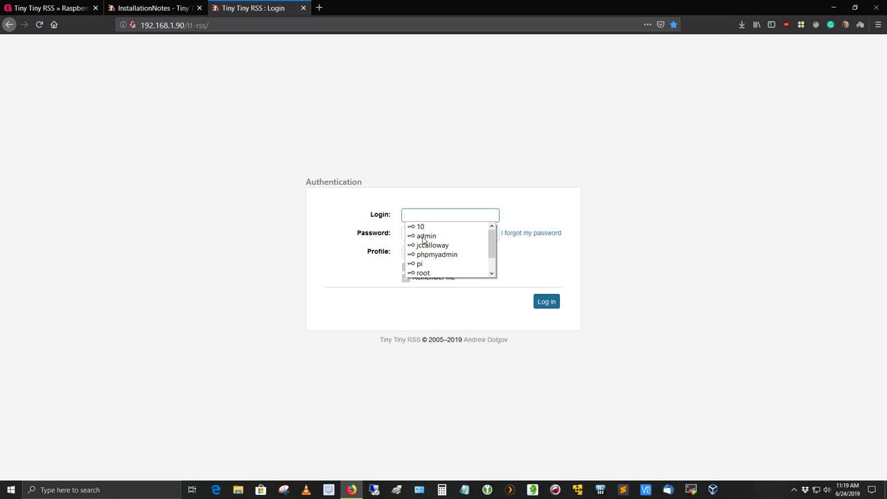
- Log in to Tiny Tiny RSS using the saved admin entry from the Login autocomplete
click(424, 237)
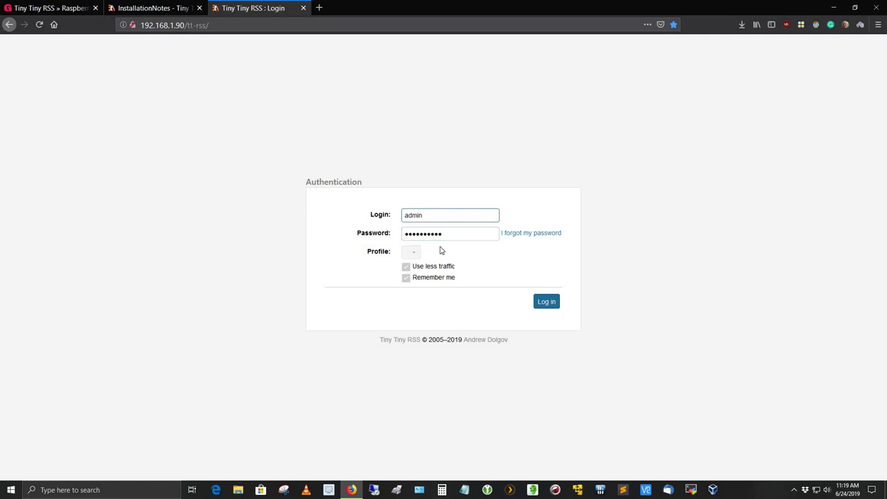
click(551, 303)
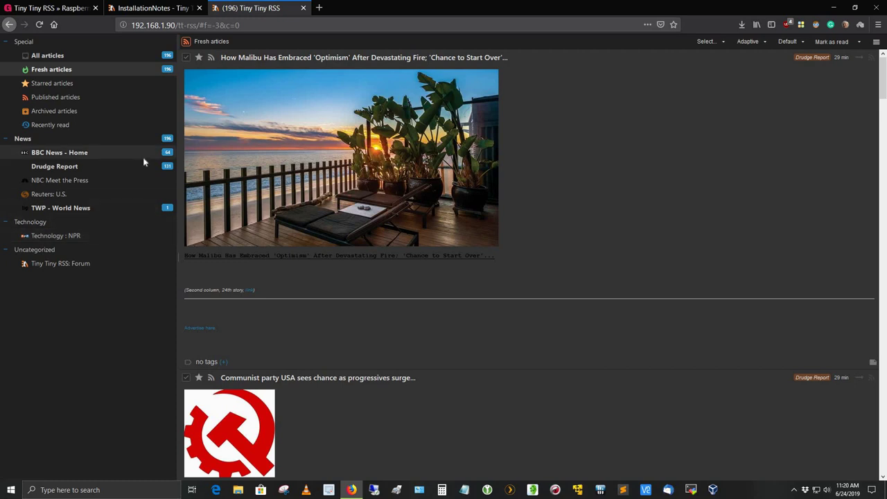
- In a new tab, open rss.com's Most Popular RSS Feeds and scroll down to Reuters RSS
click(319, 7)
click(570, 427)
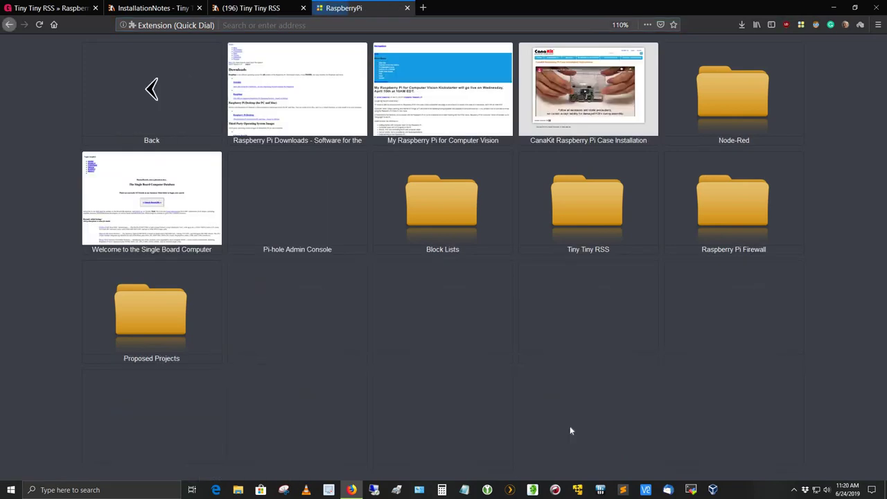
click(575, 221)
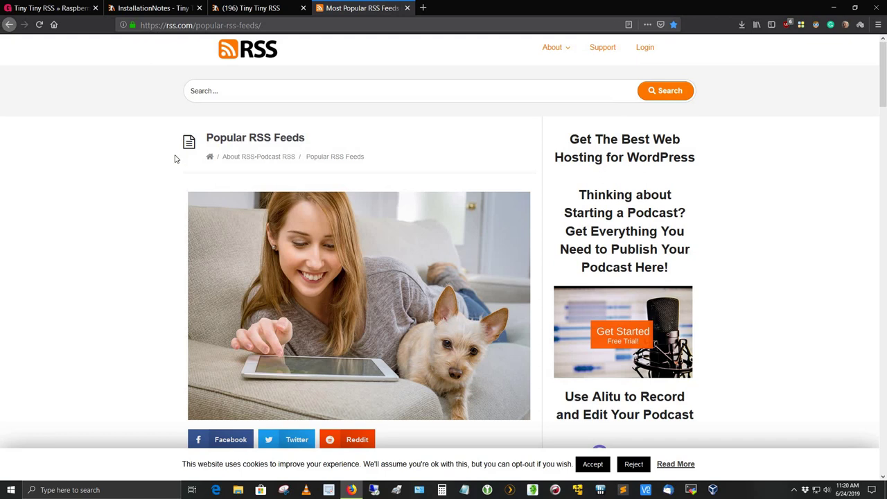
scroll(281, 215, down, 5)
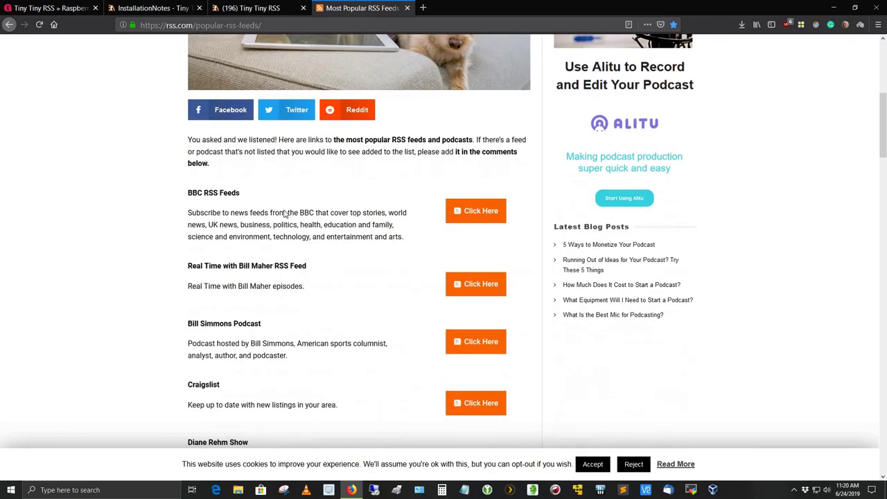
scroll(275, 273, down, 7)
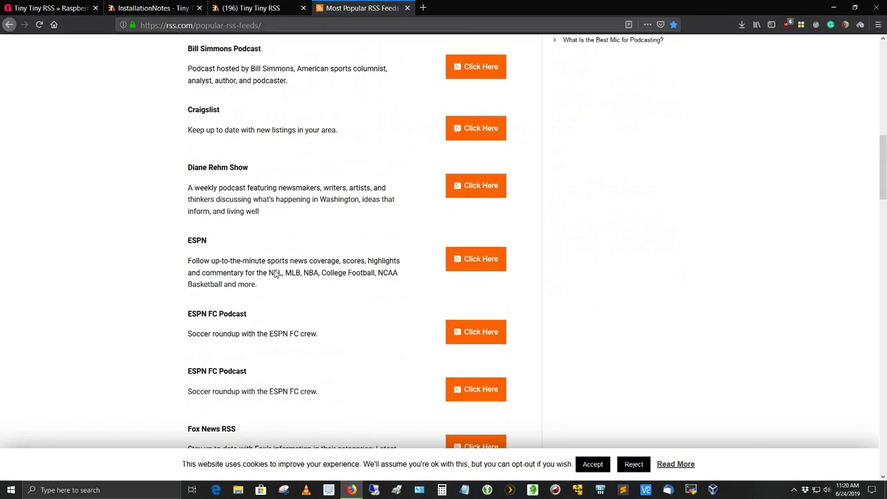
scroll(276, 274, down, 8)
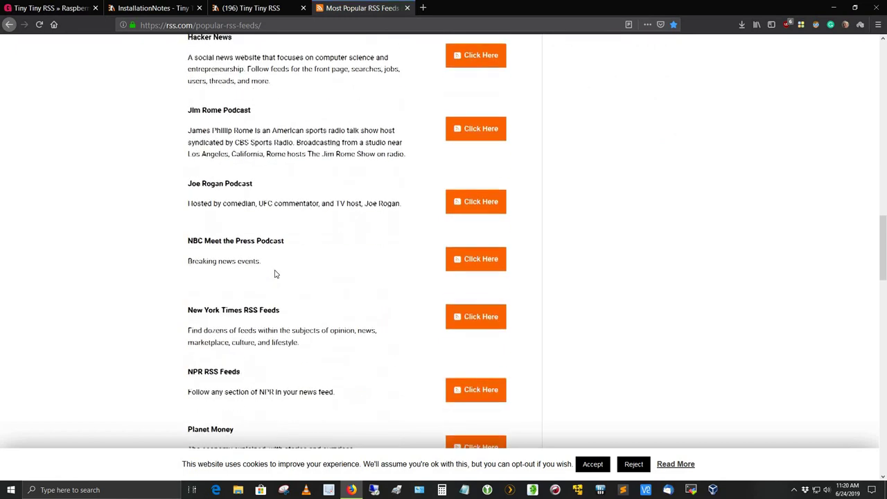
scroll(275, 274, down, 2)
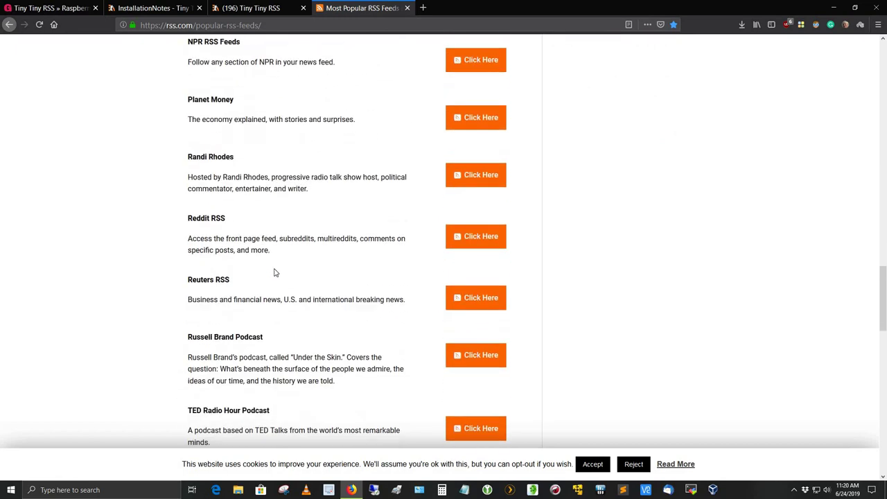
scroll(213, 278, down, 1)
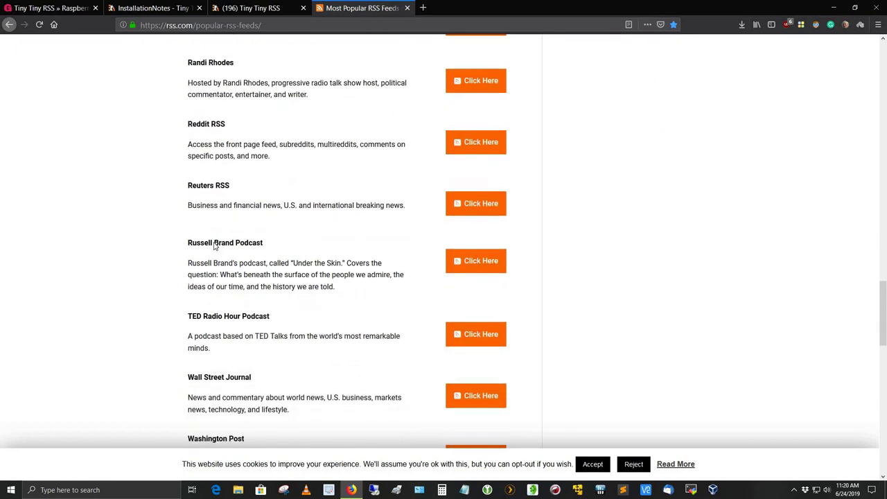
- Open the Reuters RSS feeds page and choose its Business News feed
click(476, 205)
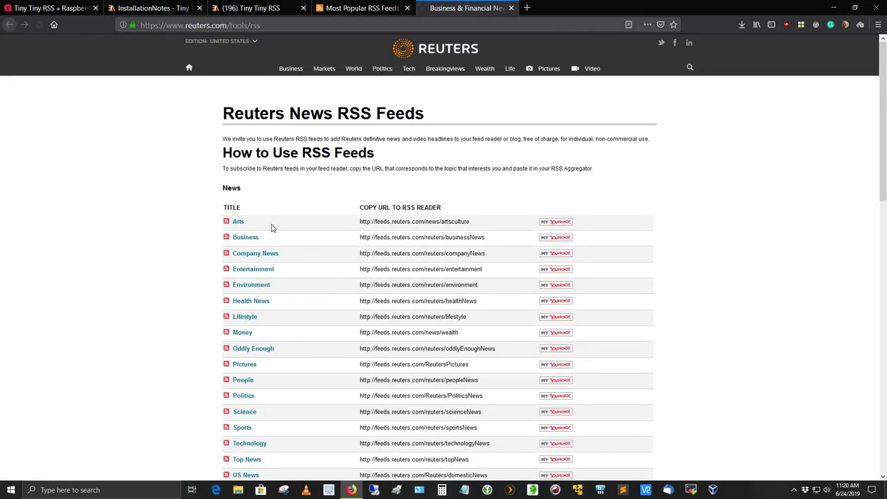
scroll(256, 293, down, 1)
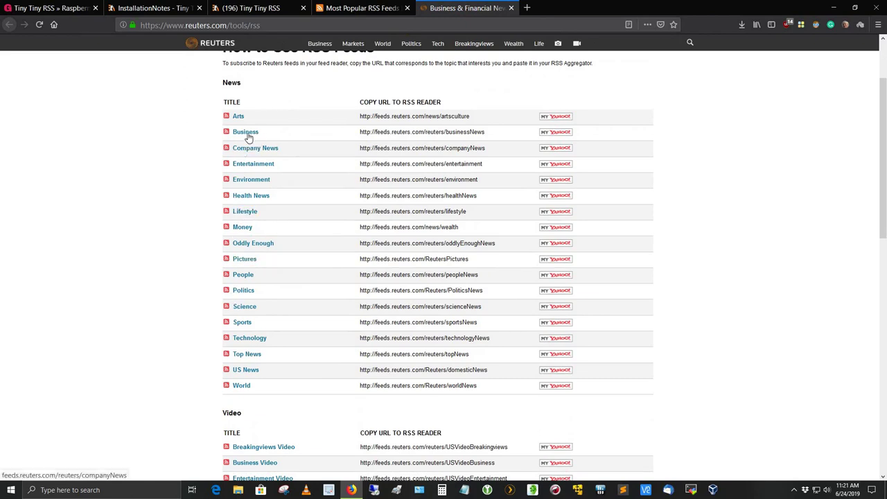
click(247, 133)
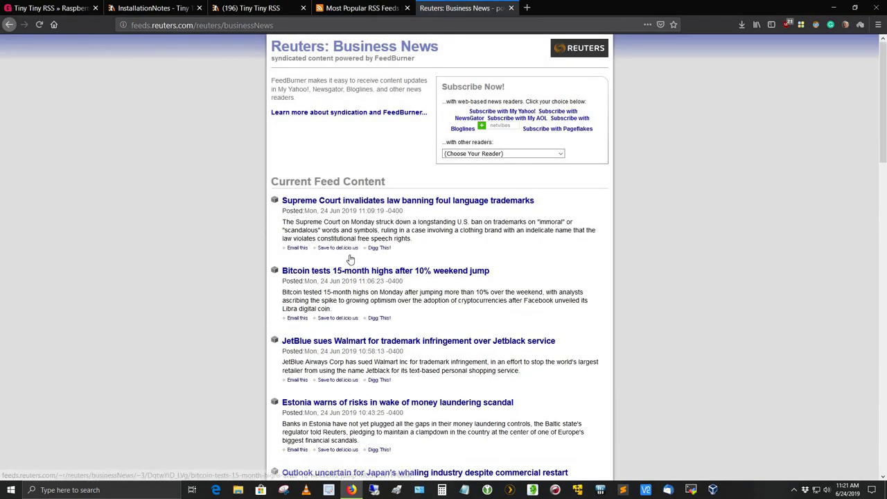
- Copy the feed address feeds.reuters.com/reuters/businessNews from the address bar
right_click(186, 26)
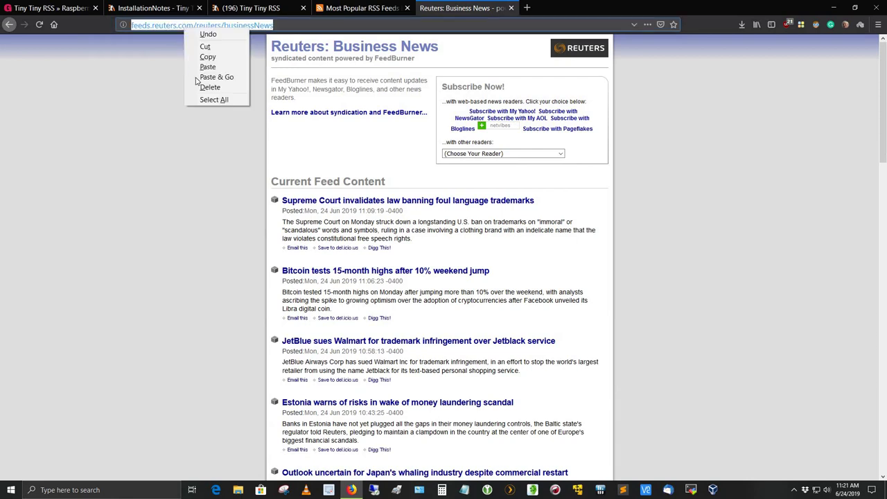
click(208, 100)
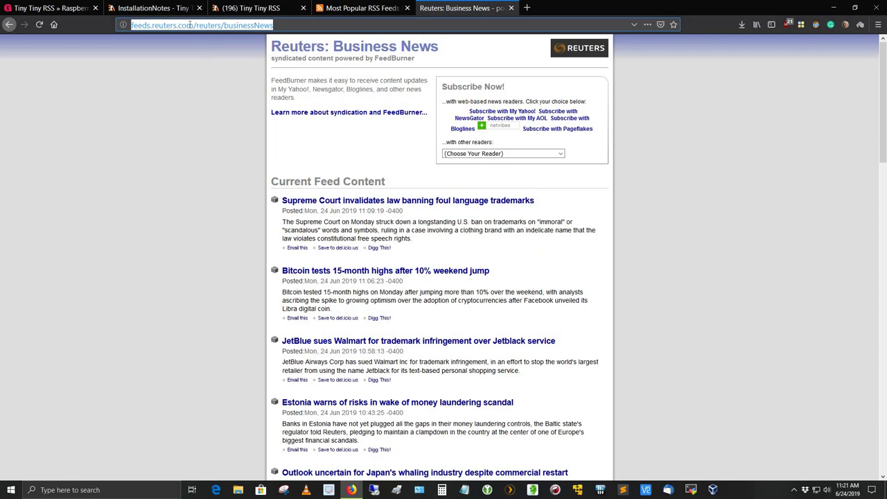
right_click(189, 26)
click(200, 54)
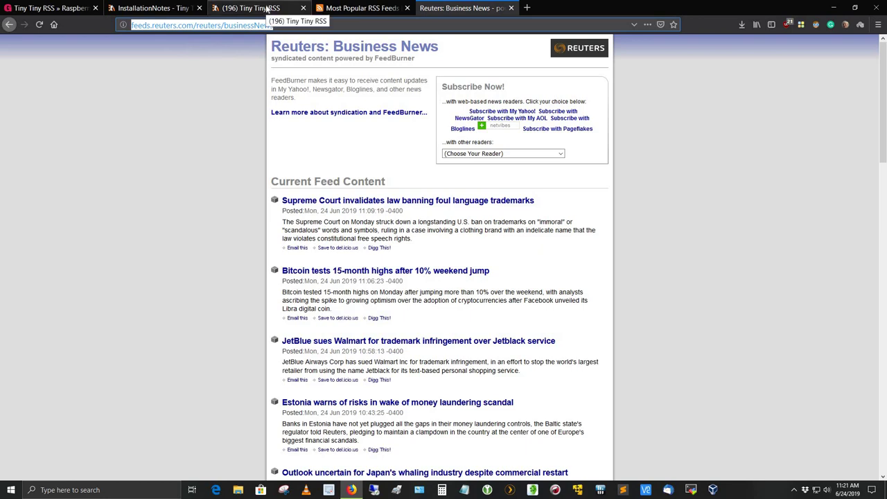
- In Tiny Tiny RSS, visit Preferences, exit back to Fresh articles, and reopen the ☰ actions menu
click(267, 9)
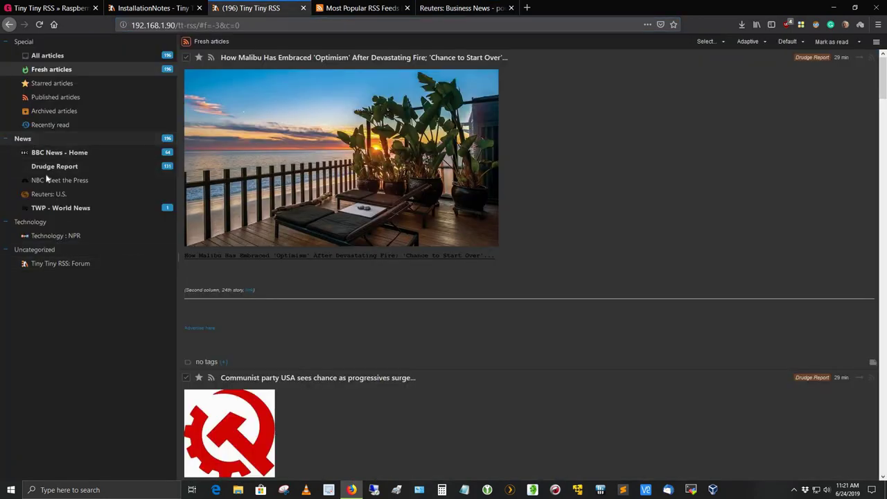
click(876, 42)
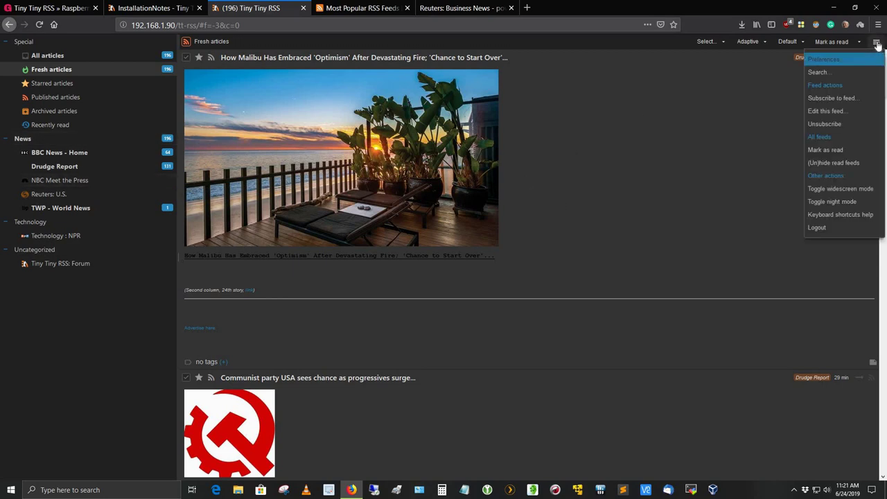
click(836, 62)
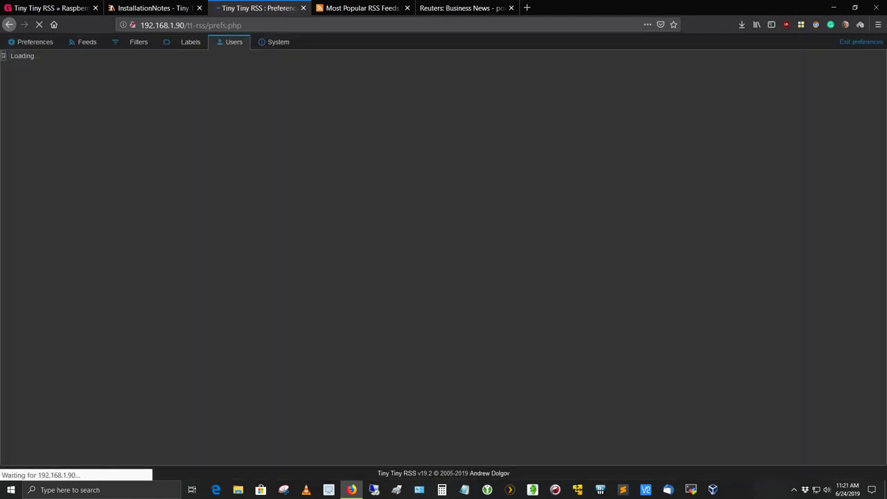
click(862, 42)
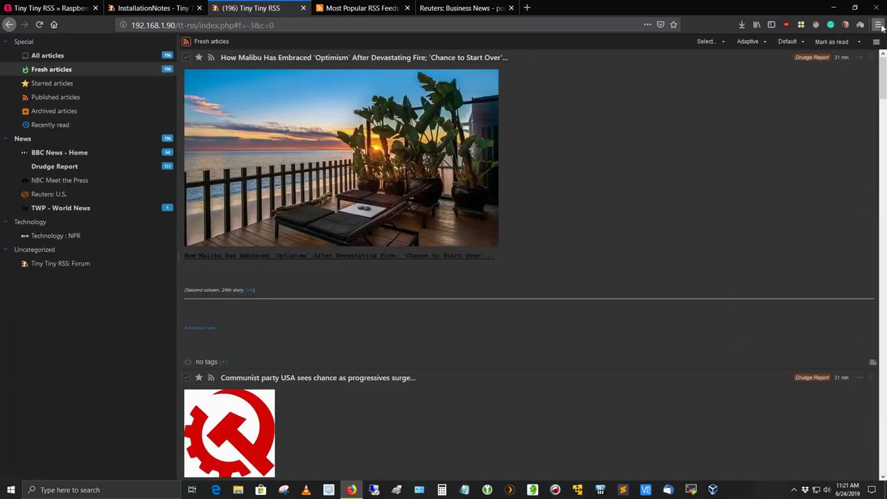
click(878, 25)
click(702, 114)
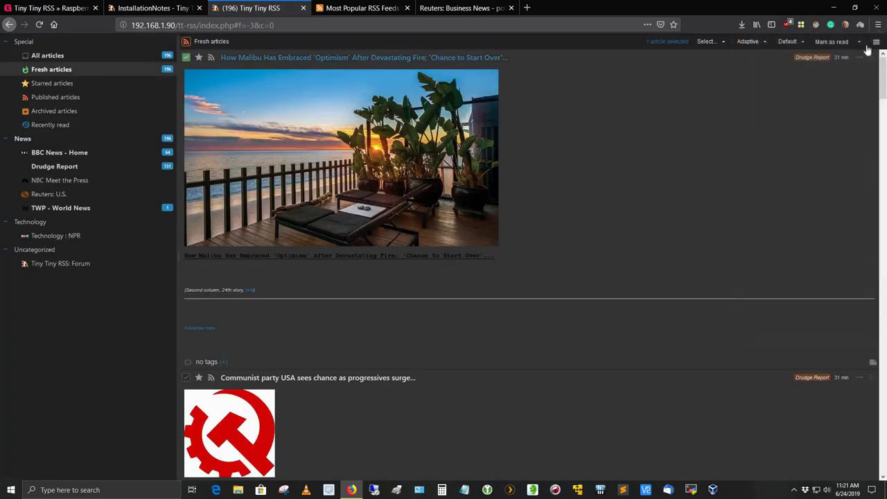
click(876, 41)
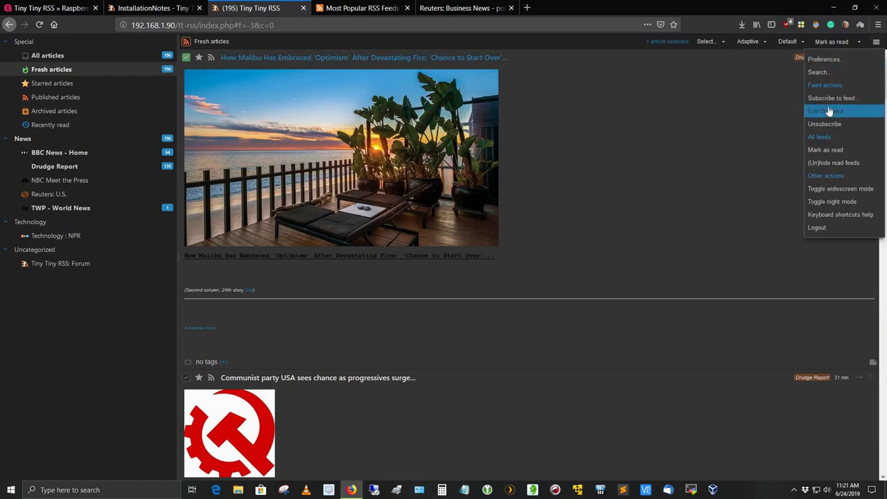
- Subscribe to the pasted Reuters Business News feed URL, placing it in the News category
click(833, 101)
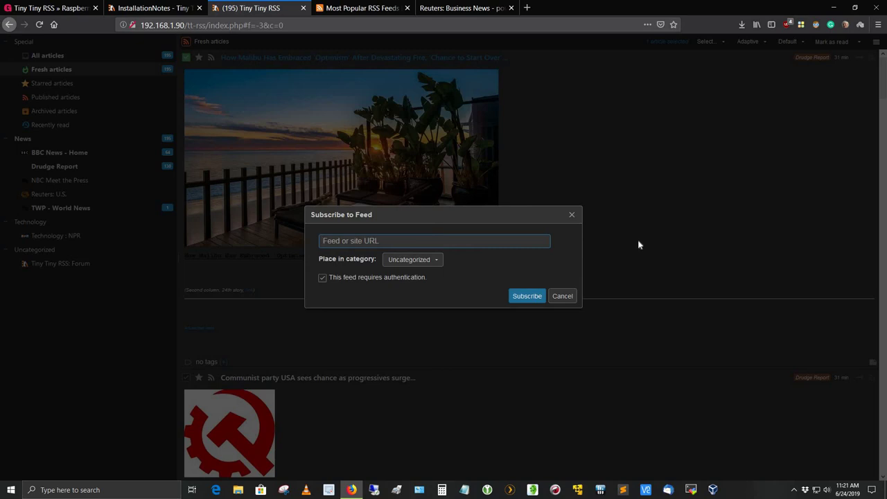
key(ctrl+v)
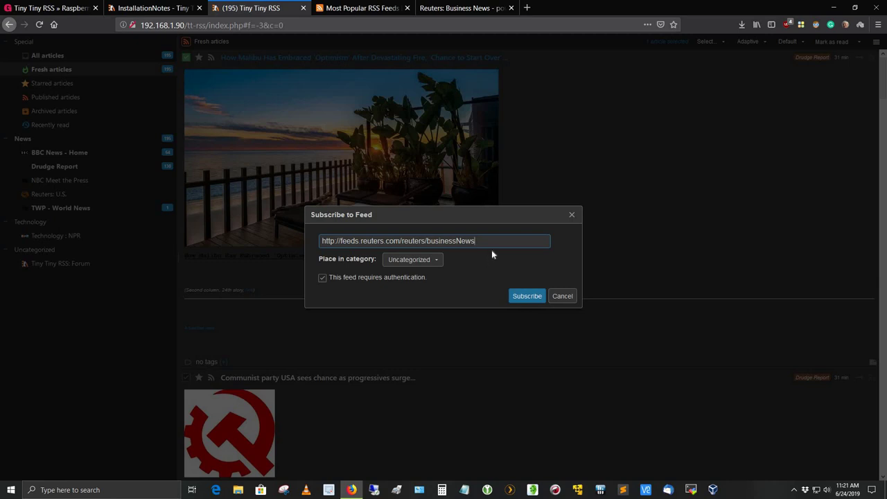
click(439, 265)
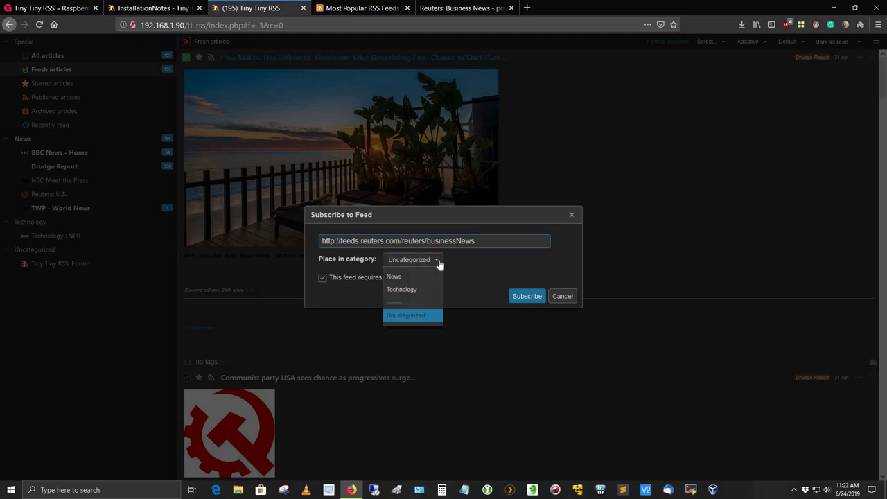
click(421, 279)
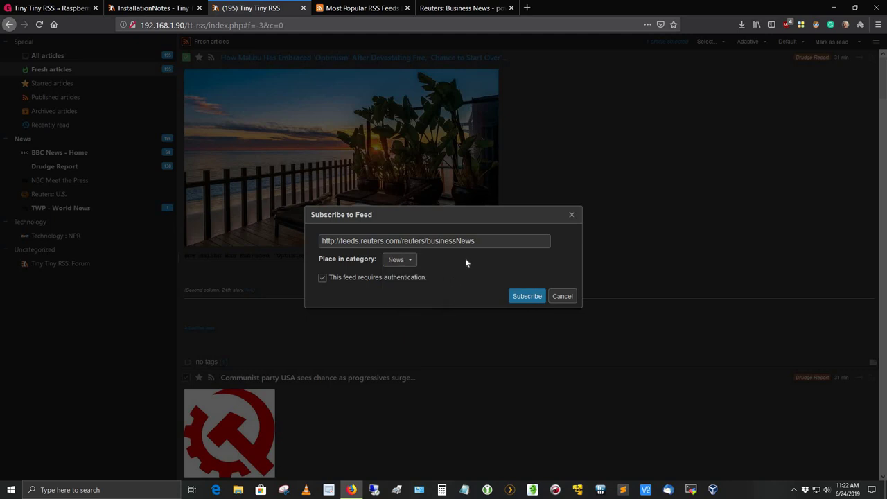
click(528, 299)
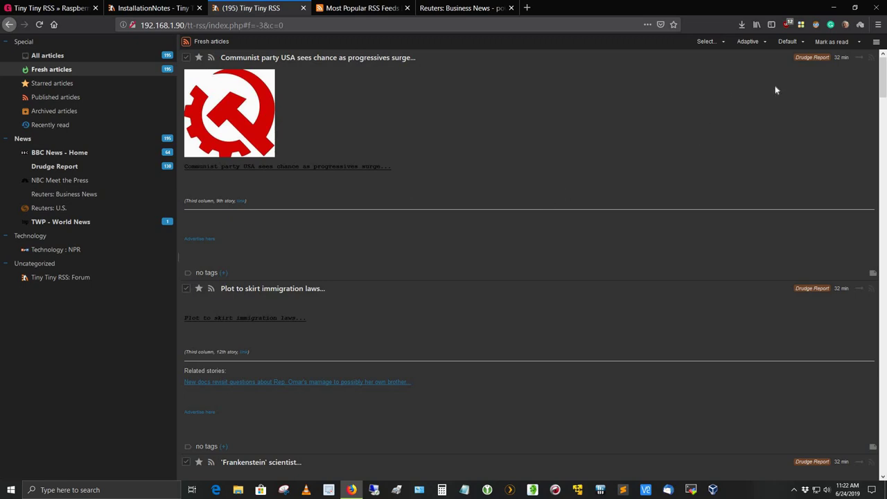
- Add a new feed category named 'Business' in Preferences, then exit back to the articles
click(876, 42)
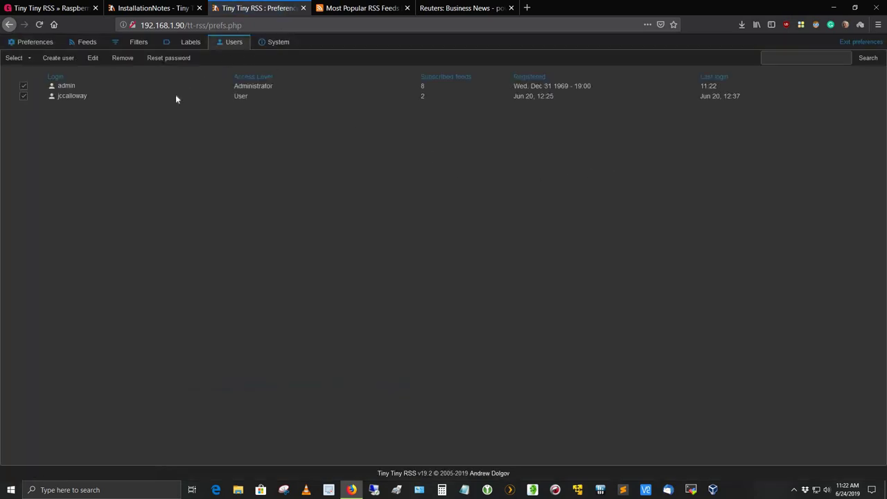
click(87, 43)
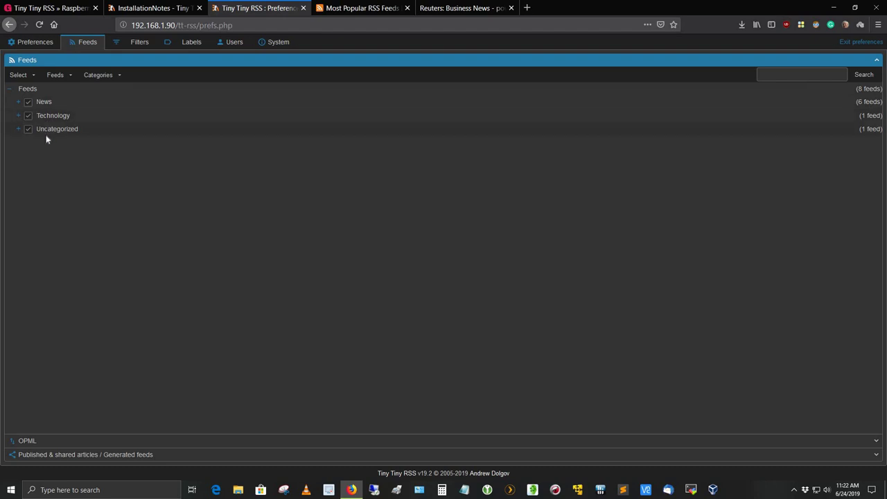
click(102, 76)
click(99, 92)
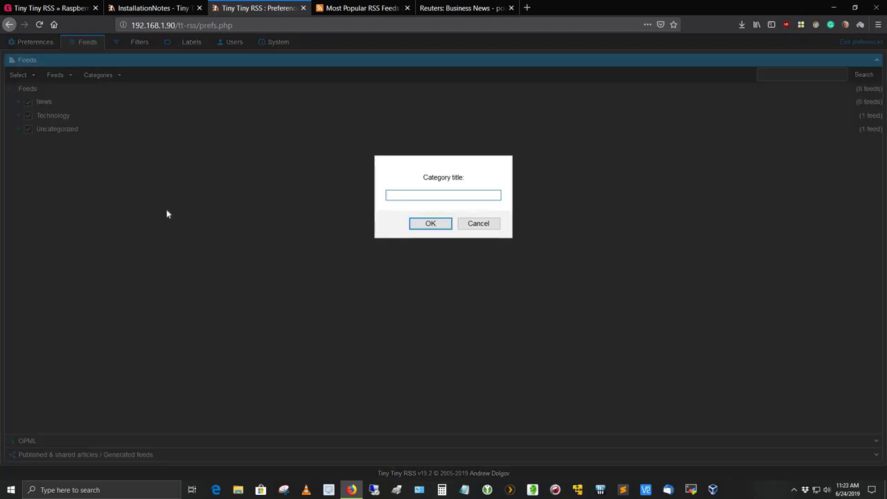
text(Business)
click(425, 228)
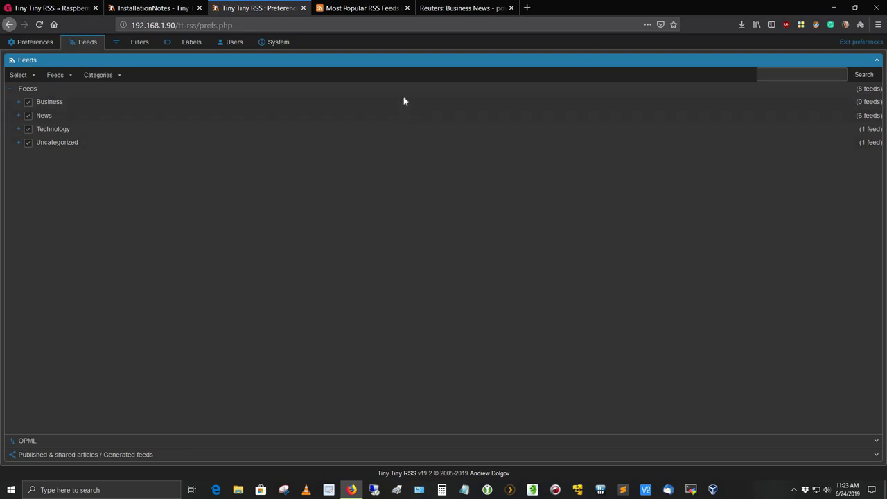
click(854, 42)
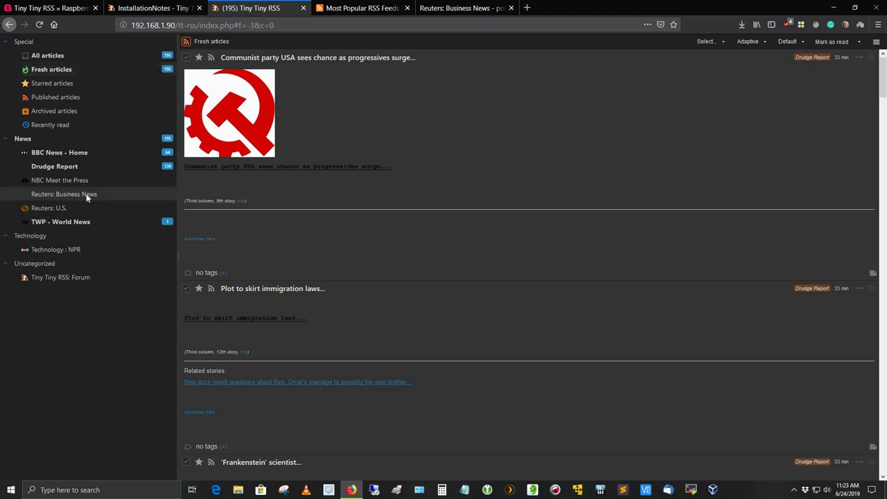
- Place the Reuters: Business News feed in the Business category, save, and expand Business
right_click(88, 197)
click(96, 219)
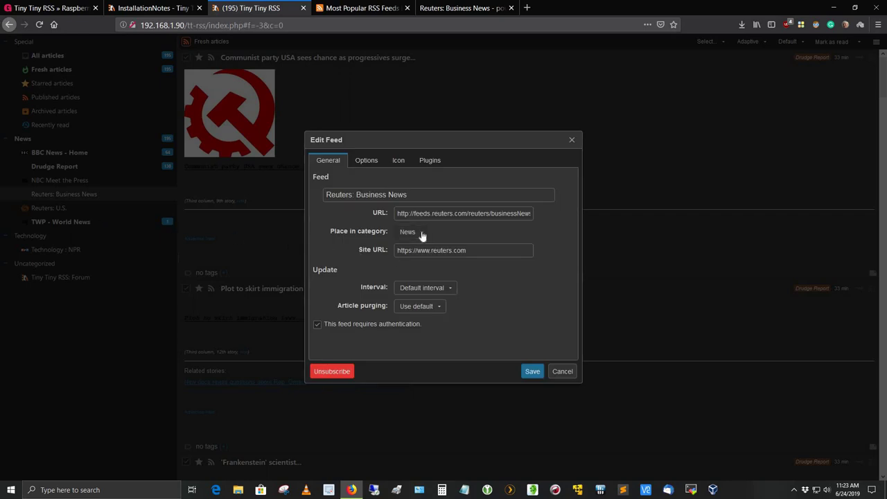
click(420, 232)
click(410, 251)
click(532, 373)
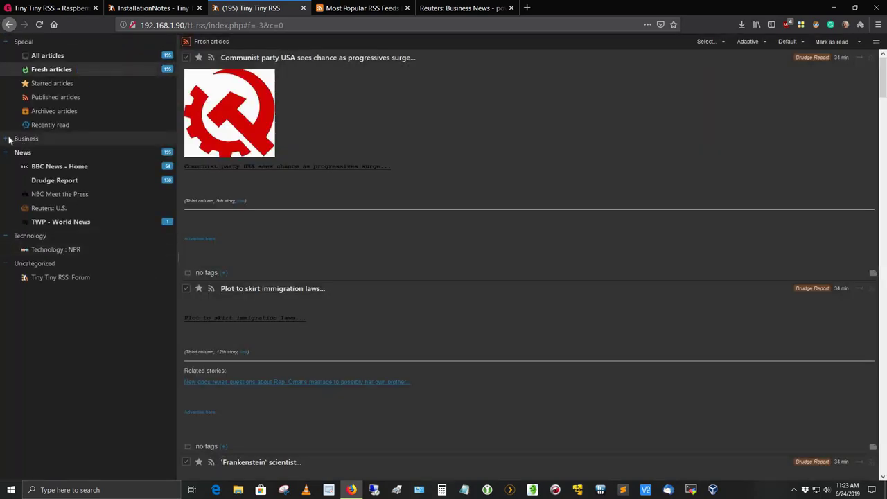
click(6, 139)
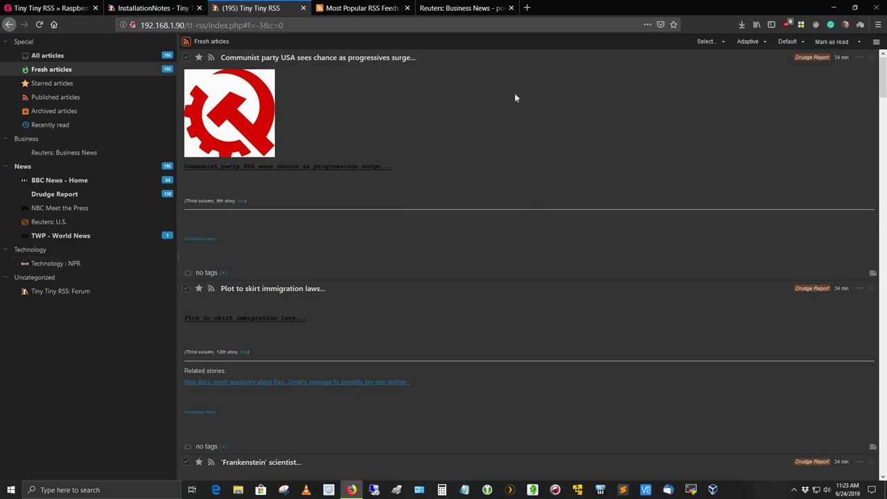
- Open Tiny Tiny RSS Preferences on the Users tab to list the accounts
click(877, 42)
click(824, 61)
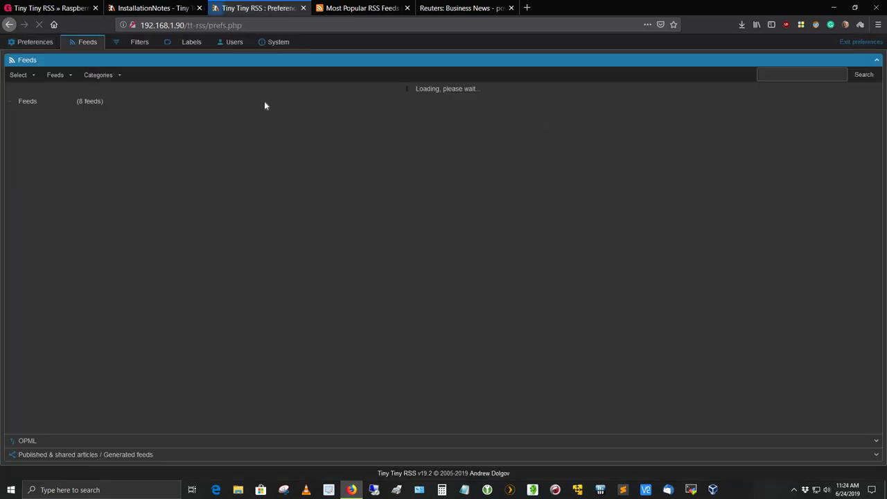
click(233, 43)
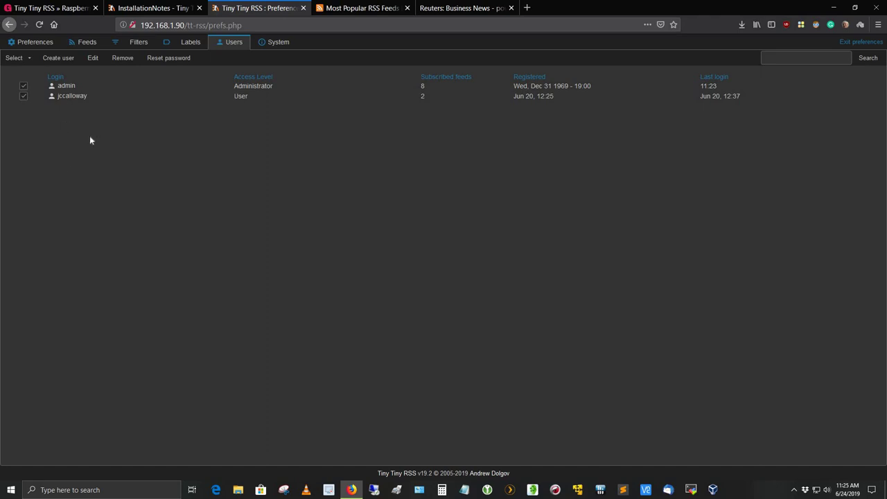
- In a new tab, open the phpMyAdmin login page through the RaspberryPi and Tiny Tiny RSS bookmark folders
click(527, 7)
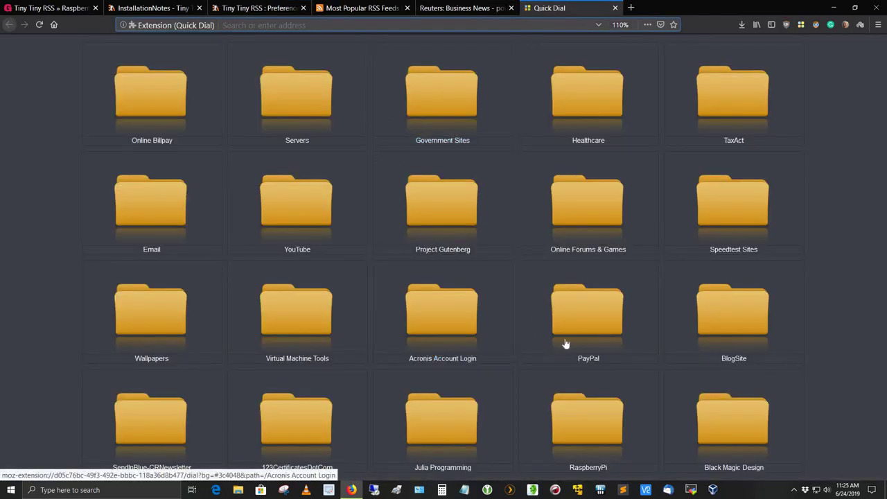
click(594, 438)
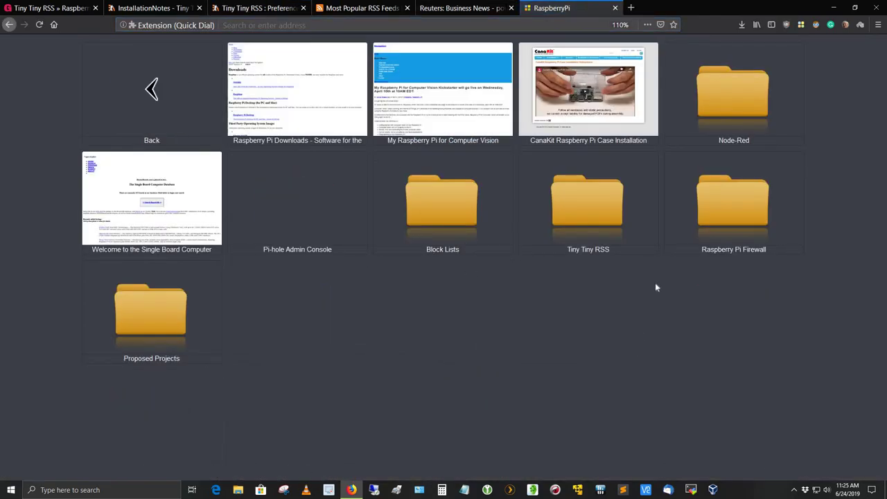
click(592, 234)
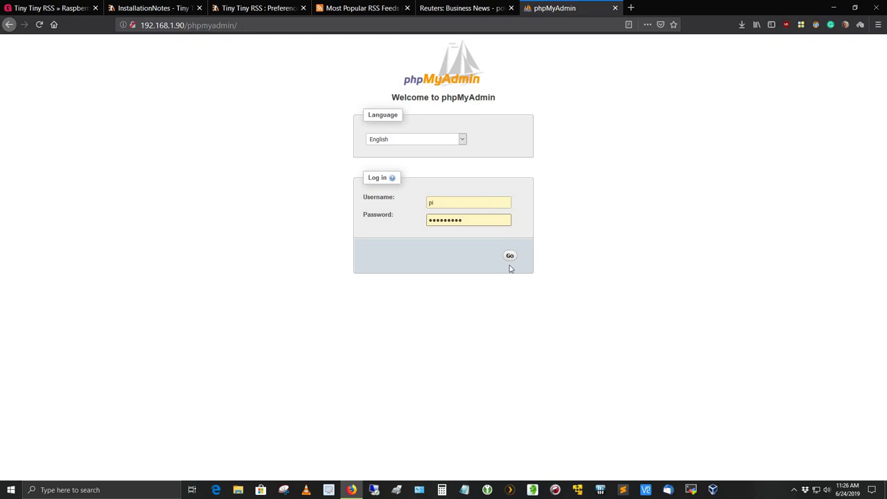
- Log in to phpMyAdmin and show the ttrss database's table structure
click(511, 257)
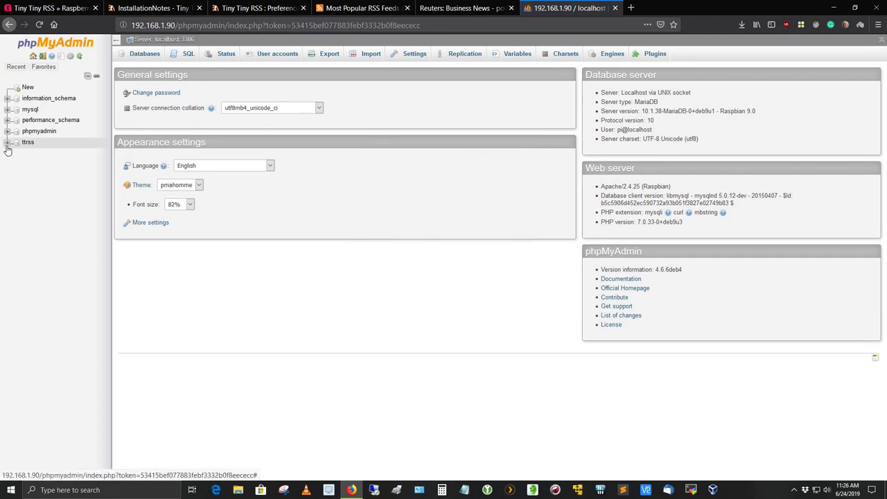
click(7, 143)
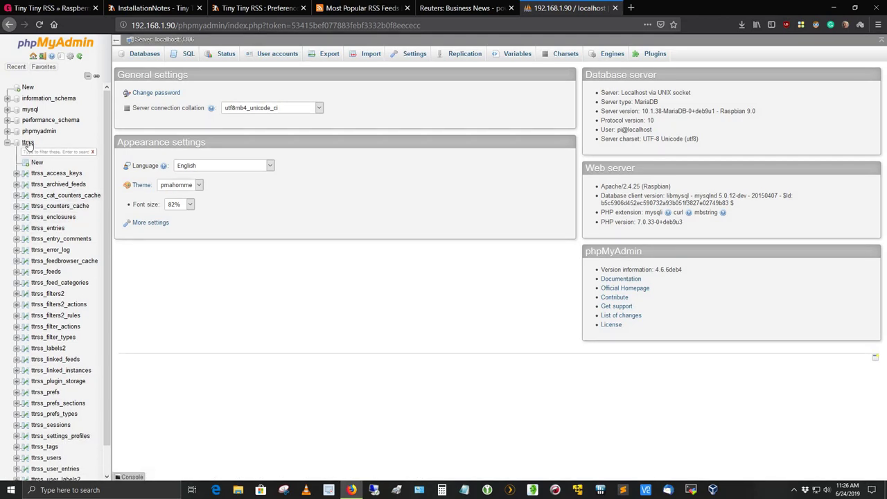
click(28, 142)
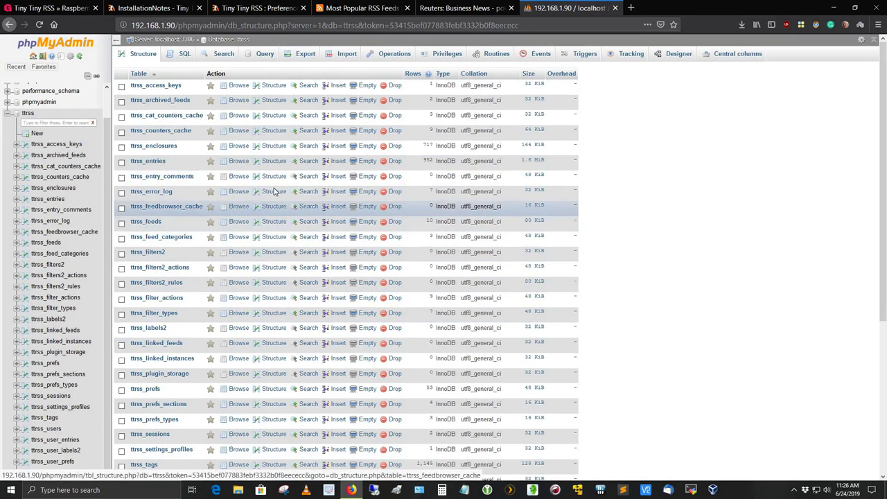
- Browse the ttrss_archived_feeds table, then the two rows of ttrss_users
click(160, 103)
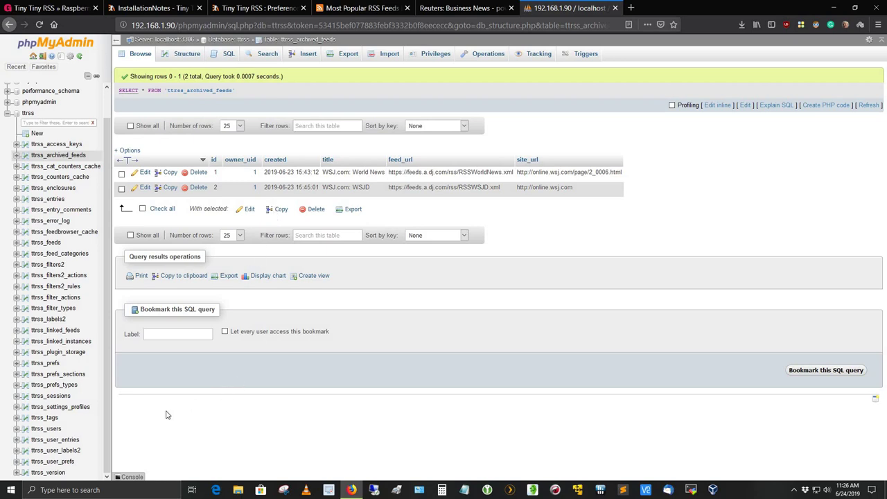
click(36, 432)
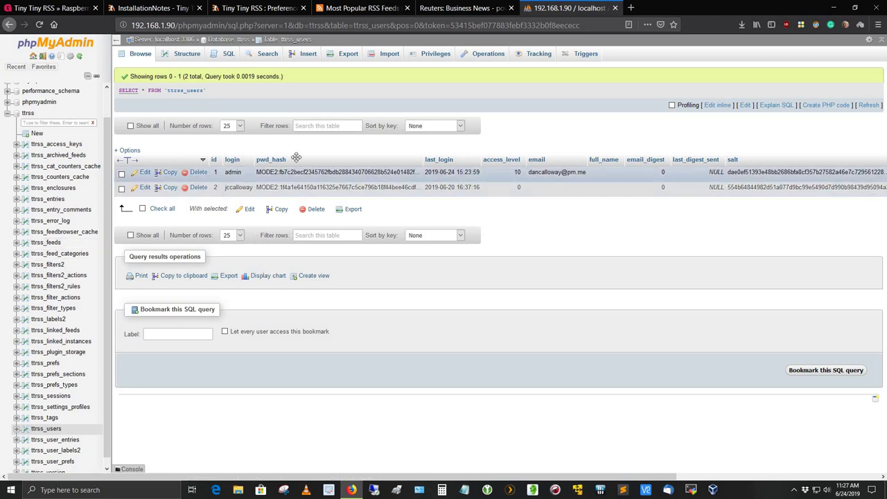
- Log out of phpMyAdmin, close its tab, and exit Tiny Tiny RSS preferences to Fresh articles
click(41, 58)
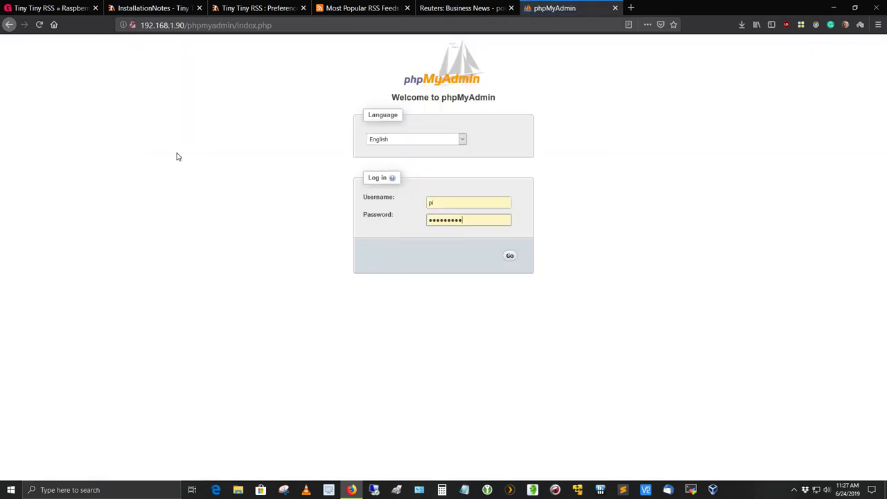
click(615, 8)
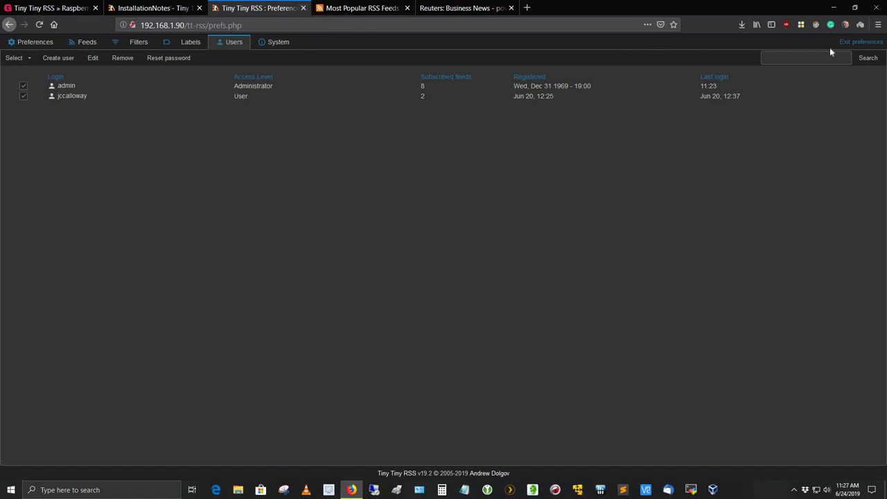
click(852, 41)
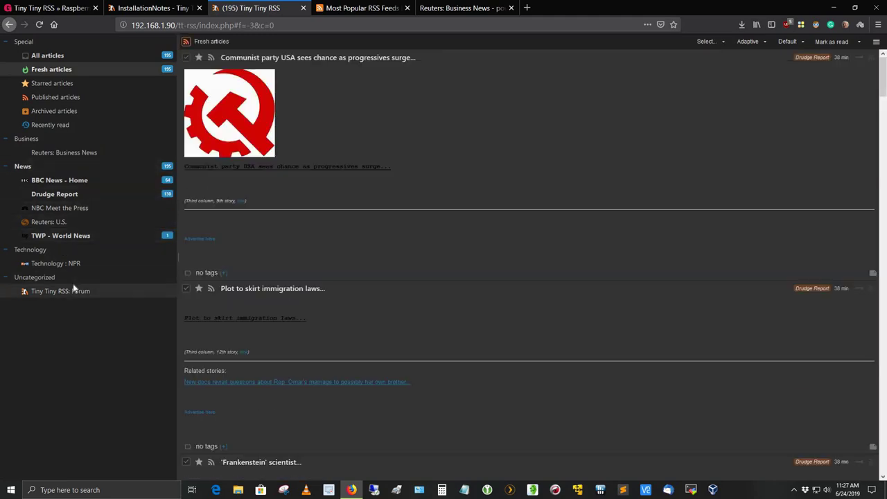
- Show the TWP - World News feed's articles in Tiny Tiny RSS
click(64, 236)
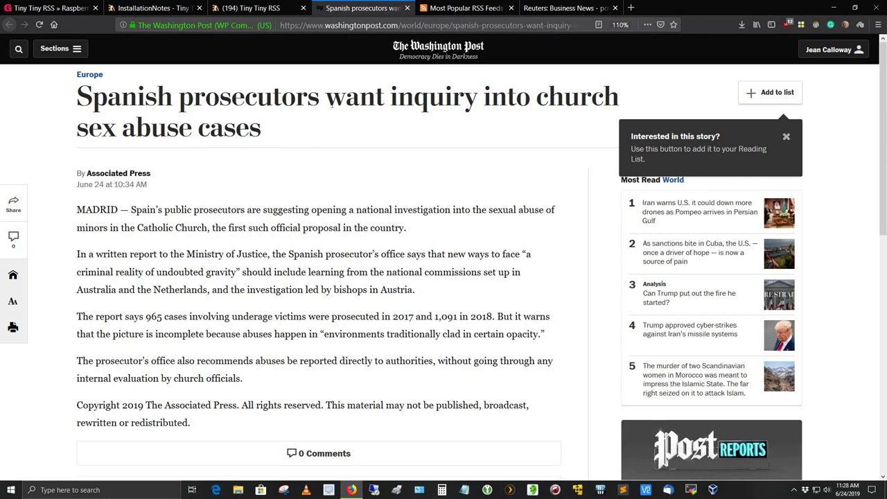
- Open the Drudge Report feed in Tiny Tiny RSS and find the Paris heat wave story
click(277, 10)
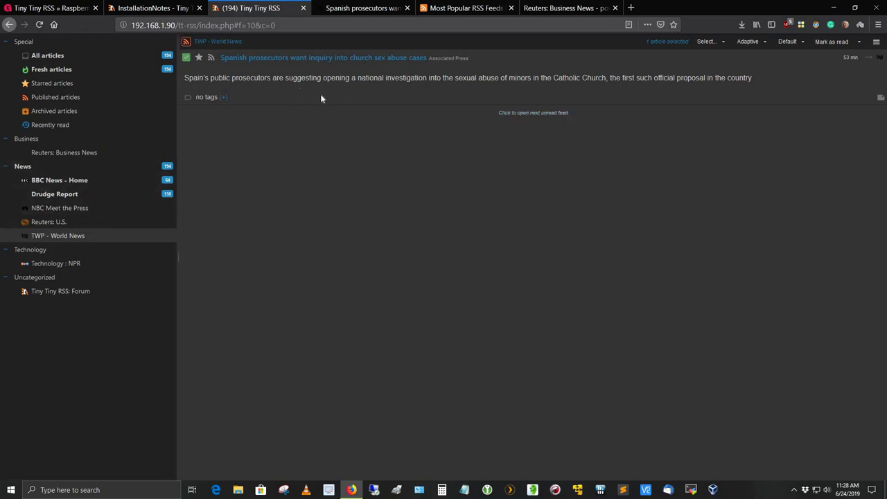
click(77, 194)
scroll(318, 266, down, 8)
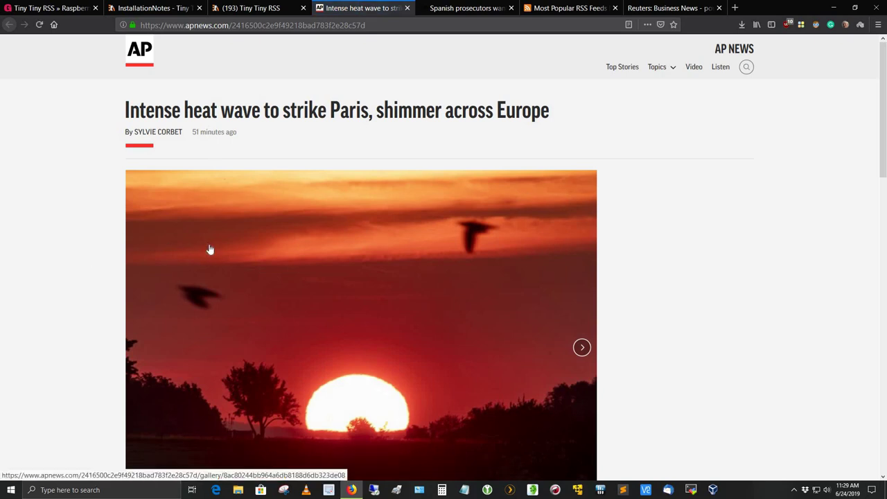
scroll(210, 249, down, 5)
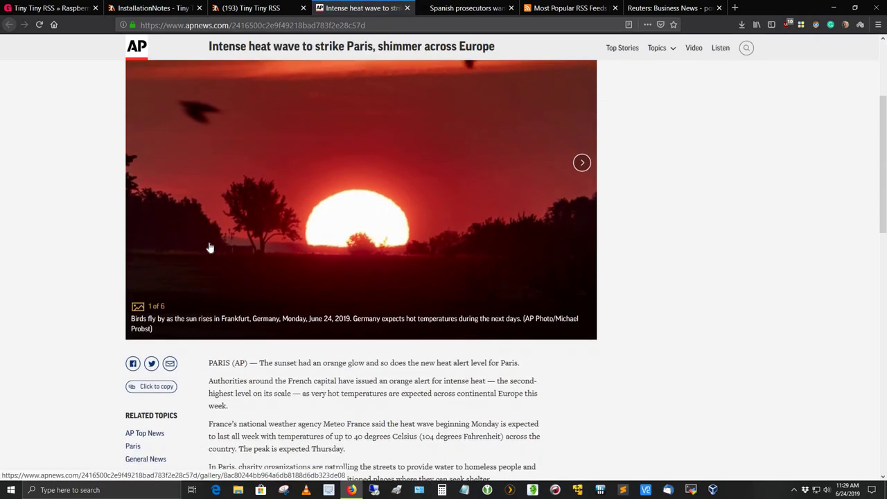
scroll(210, 249, up, 2)
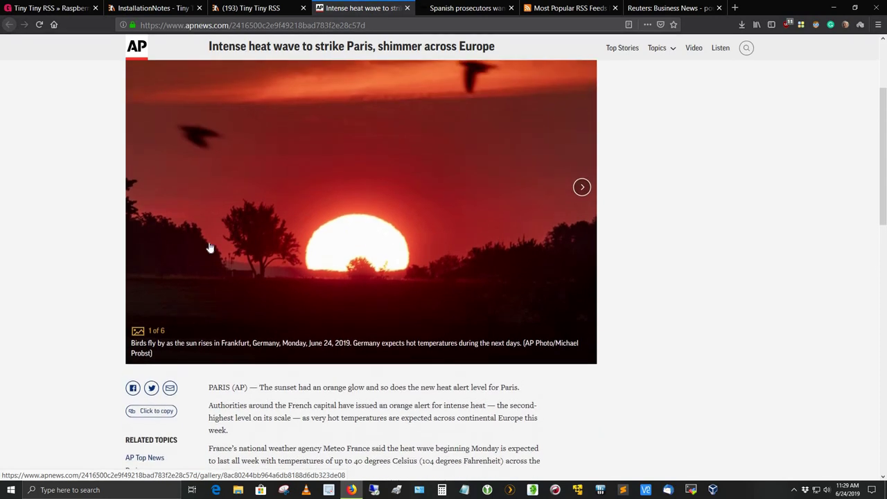
scroll(210, 248, up, 3)
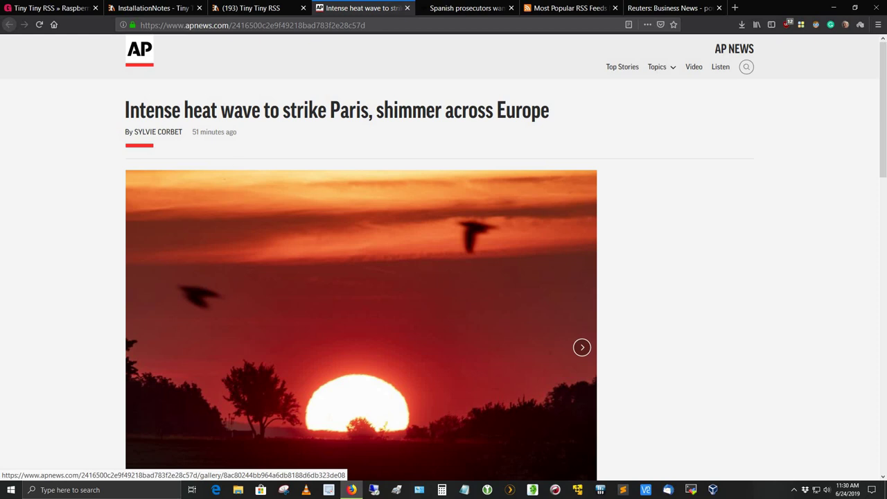
click(267, 8)
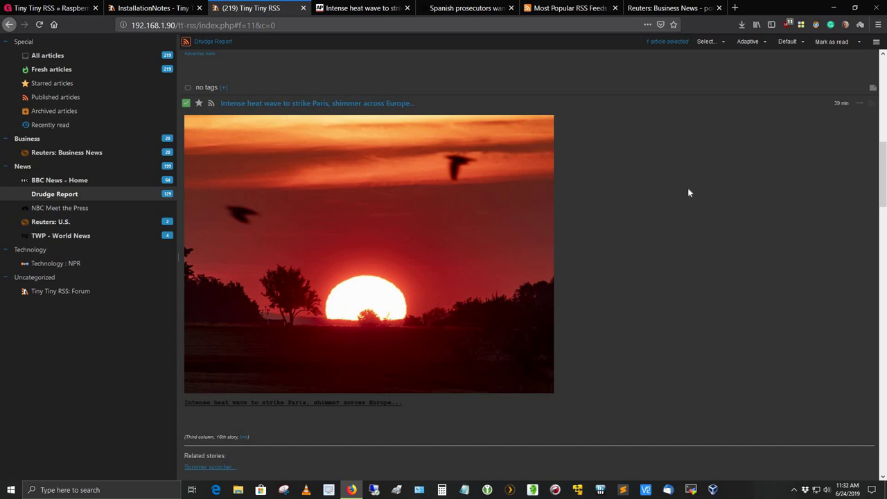
- Log out of Tiny Tiny RSS from the top-right menu
click(876, 42)
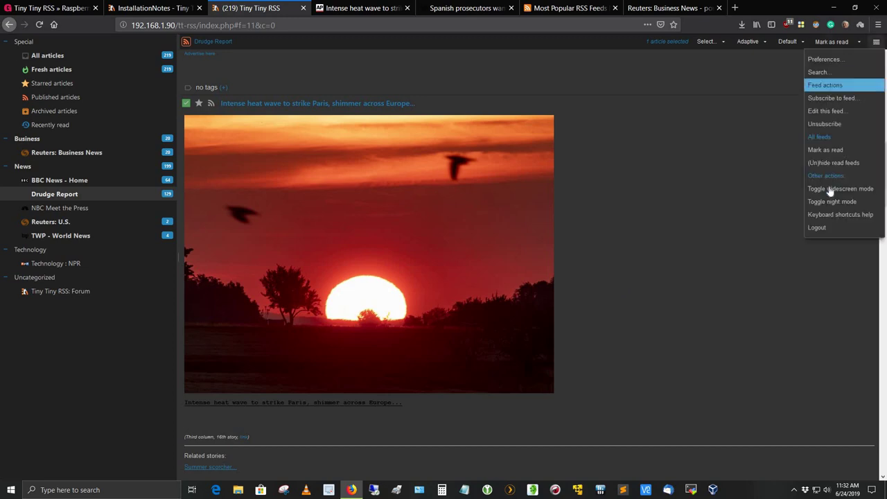
click(818, 227)
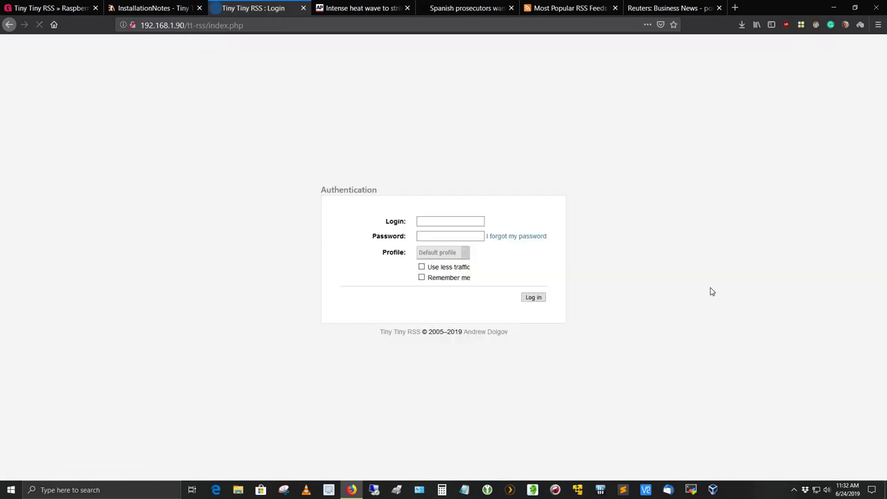